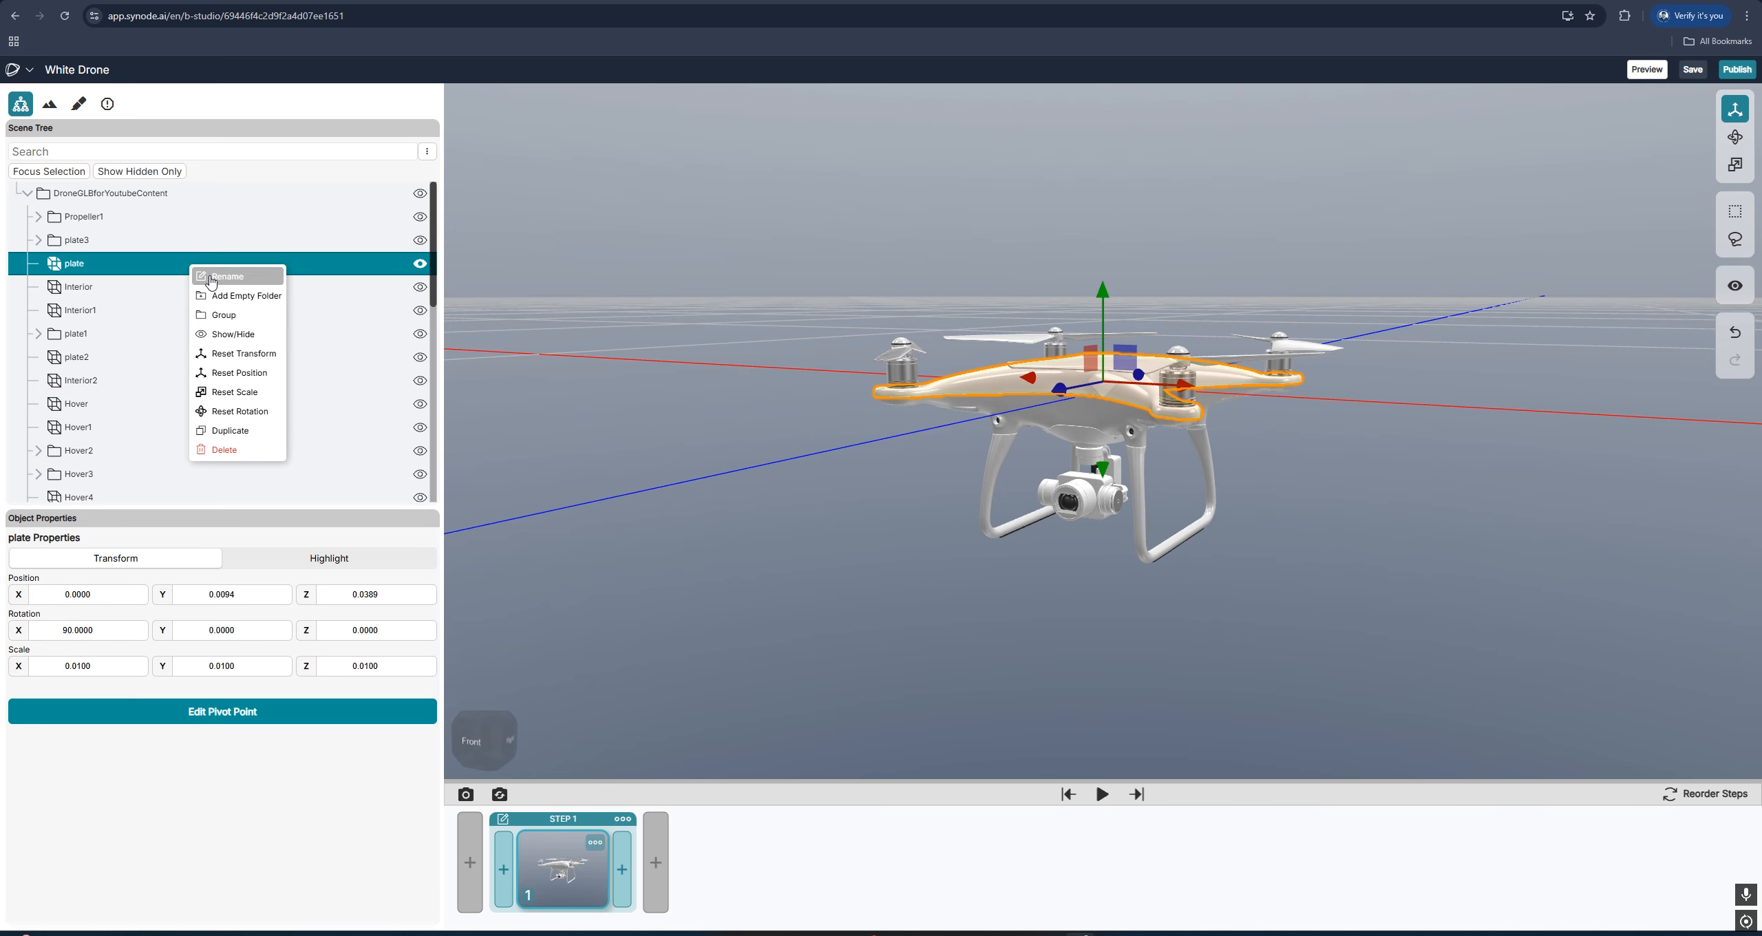
# - Rename the object "plate" to "Top Plate"
pyautogui.click(211, 279)
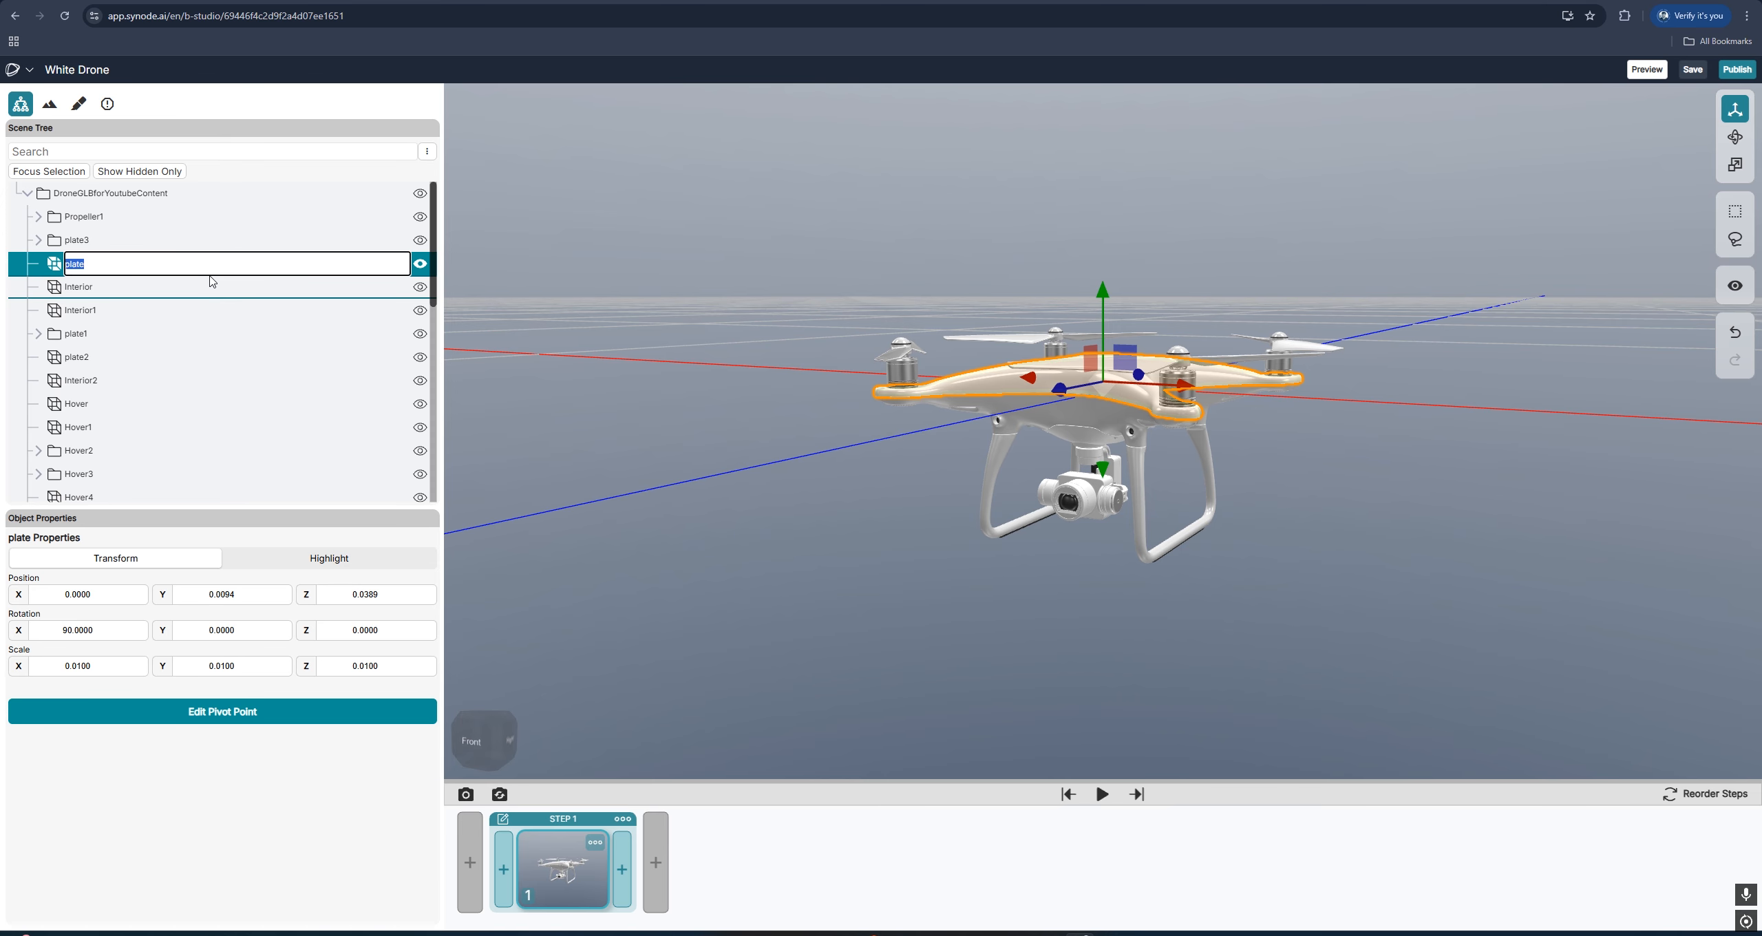
pyautogui.write('Top P')
pyautogui.press('Return')
# - Nest the Interior object in a new empty folder under plate2 and try shifting plate2 along the X axis
pyautogui.rightClick(123, 357)
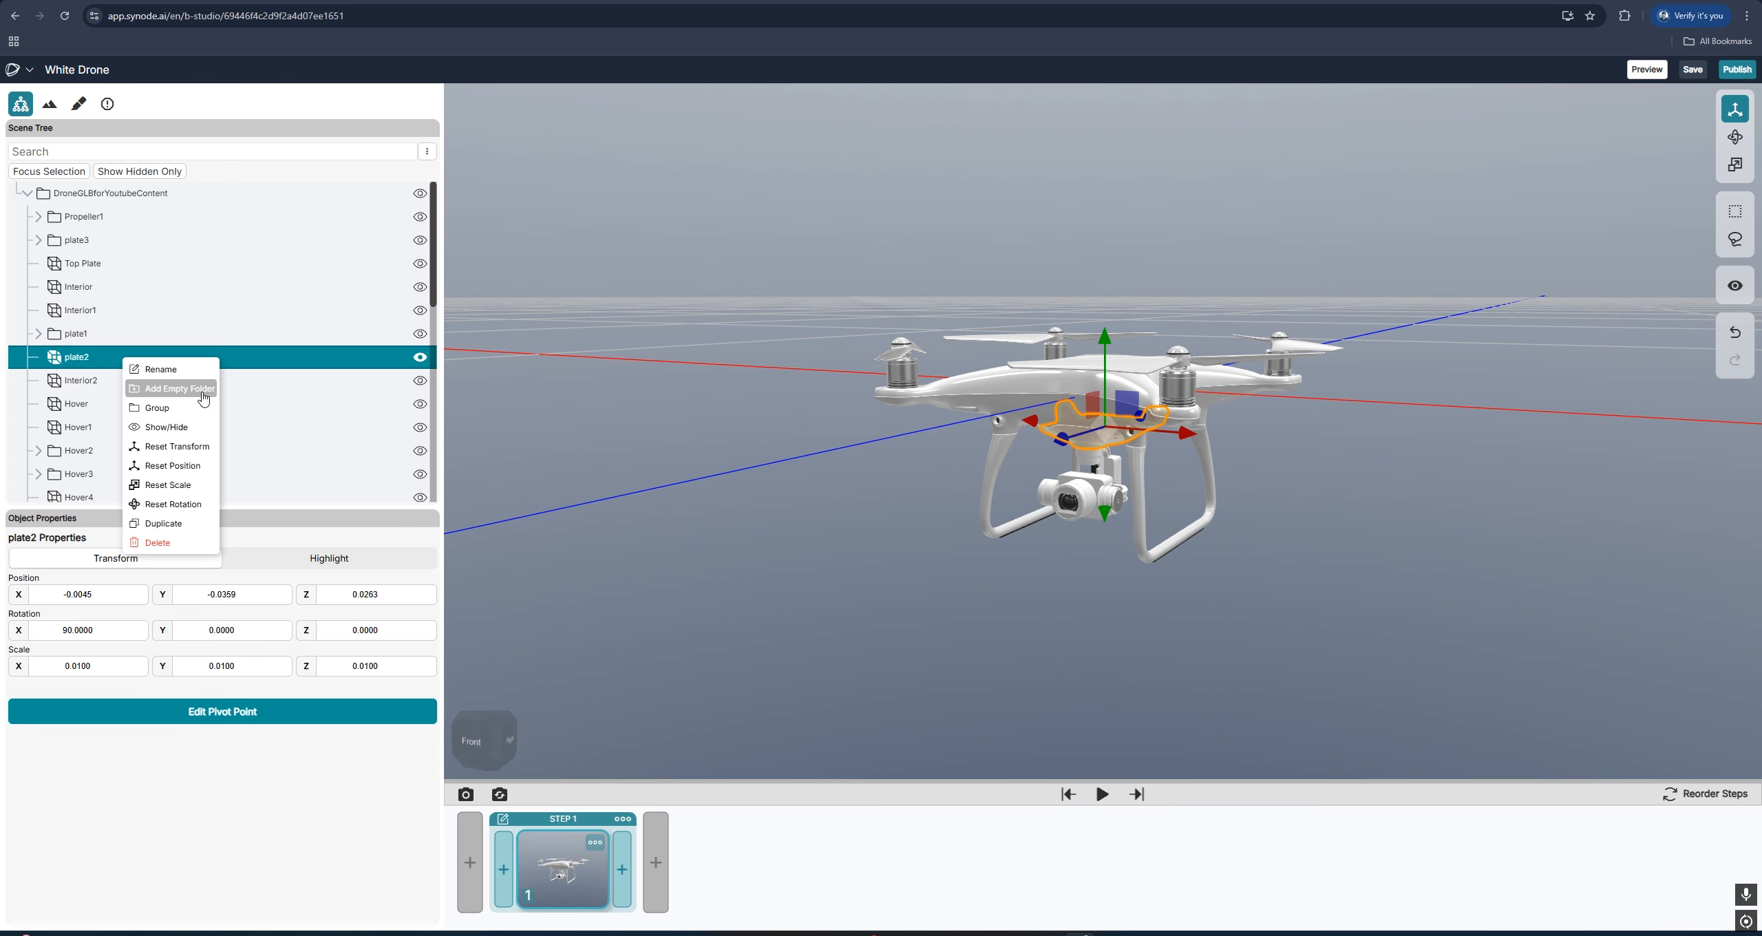
pyautogui.click(201, 389)
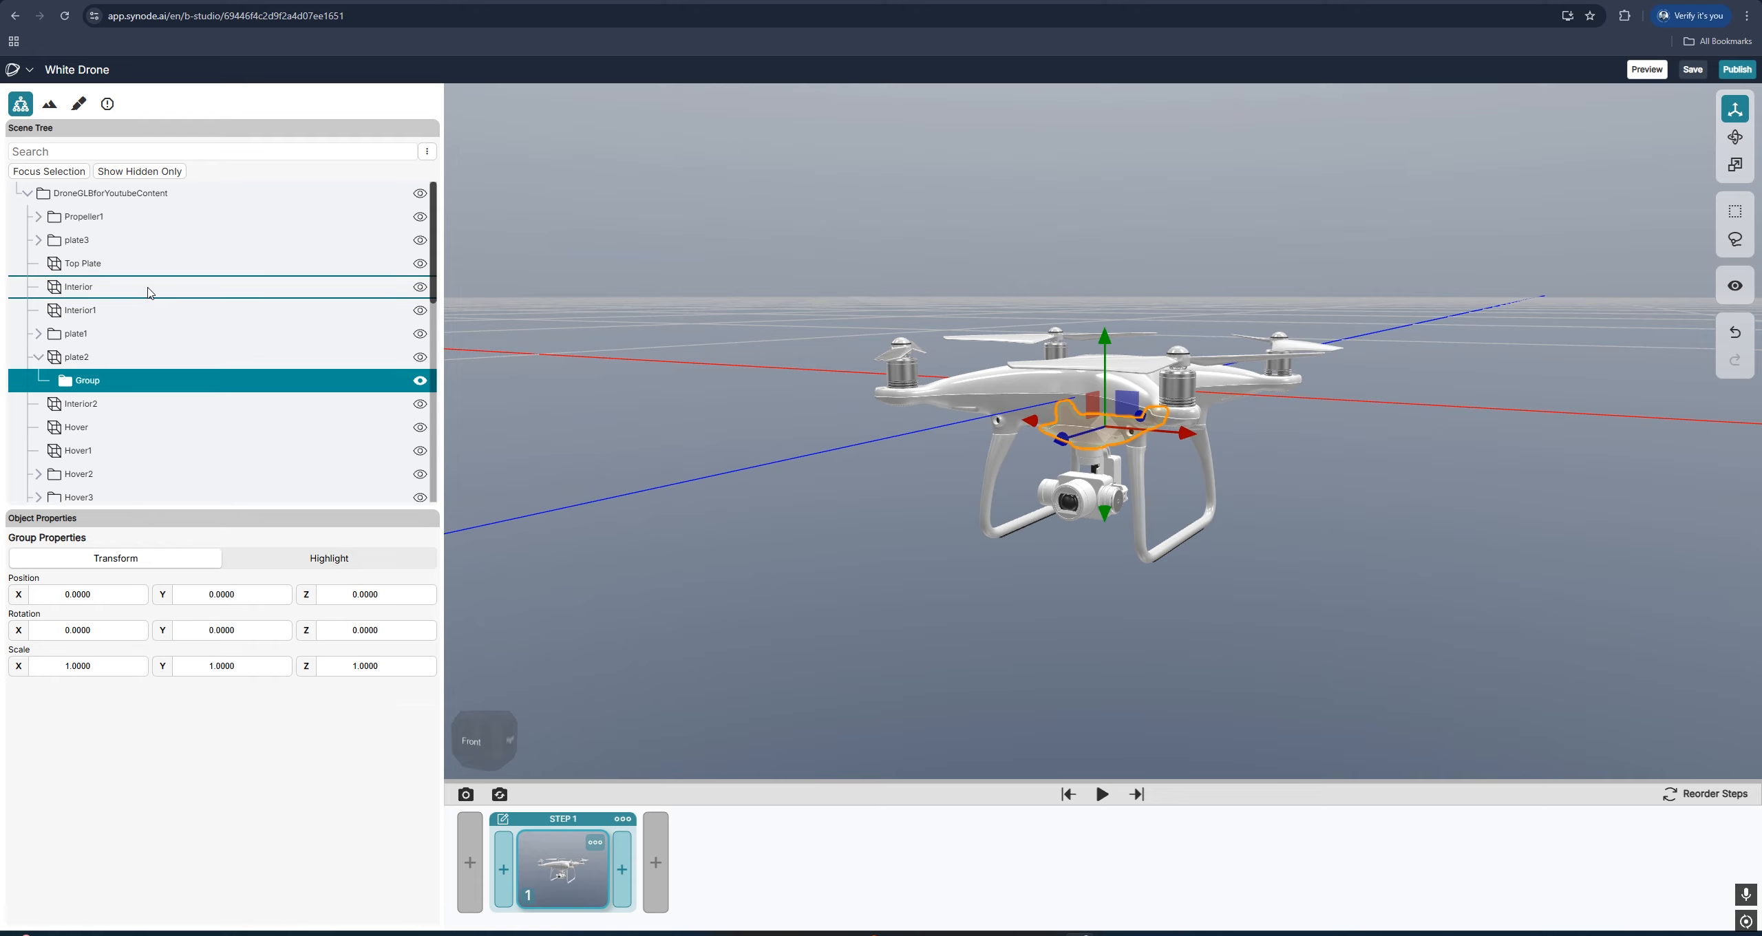
pyautogui.moveTo(148, 293); pyautogui.dragTo(129, 380)
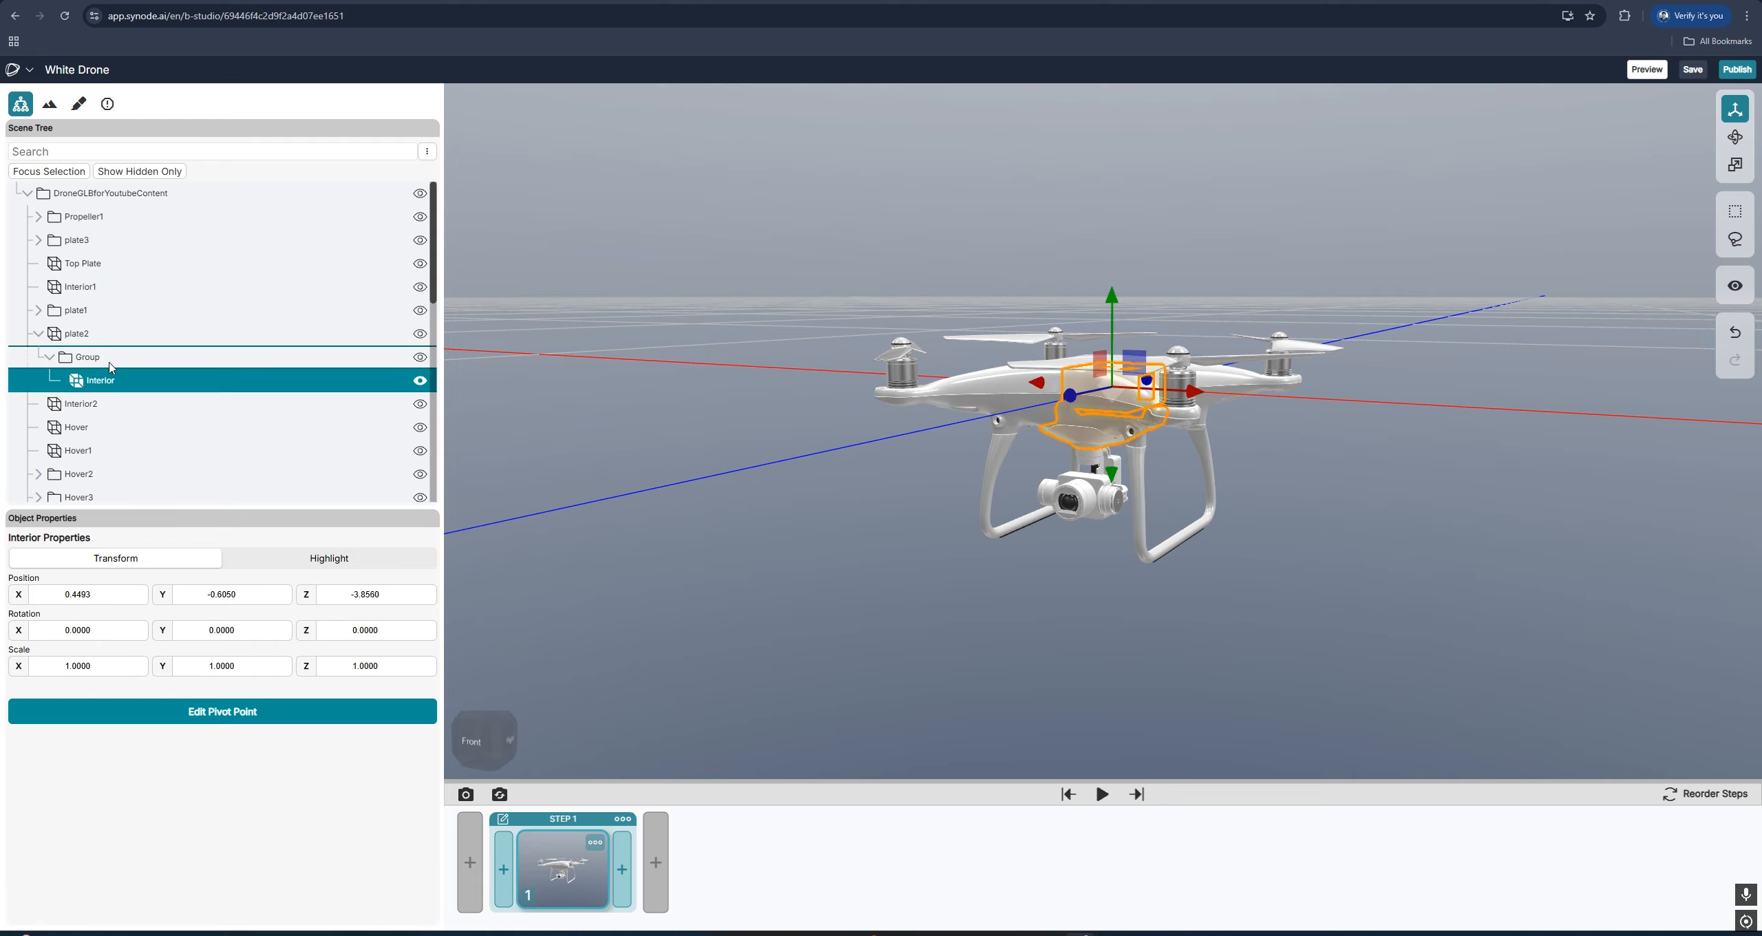
pyautogui.click(105, 336)
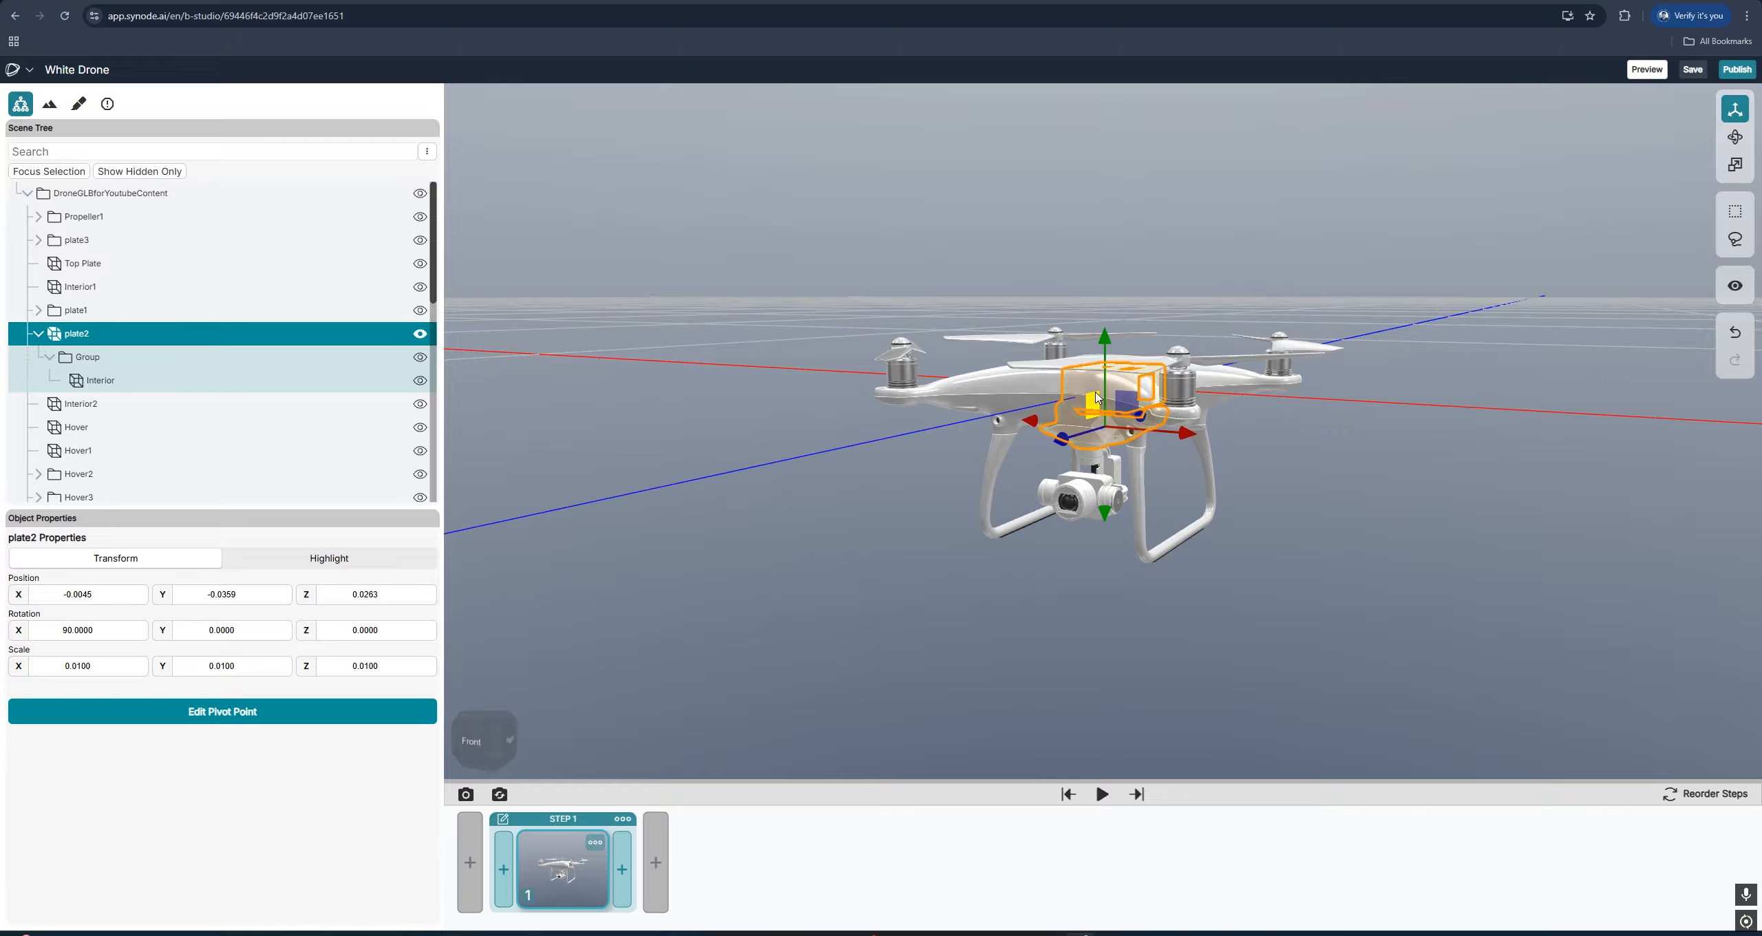
pyautogui.moveTo(1187, 434); pyautogui.dragTo(1136, 432)
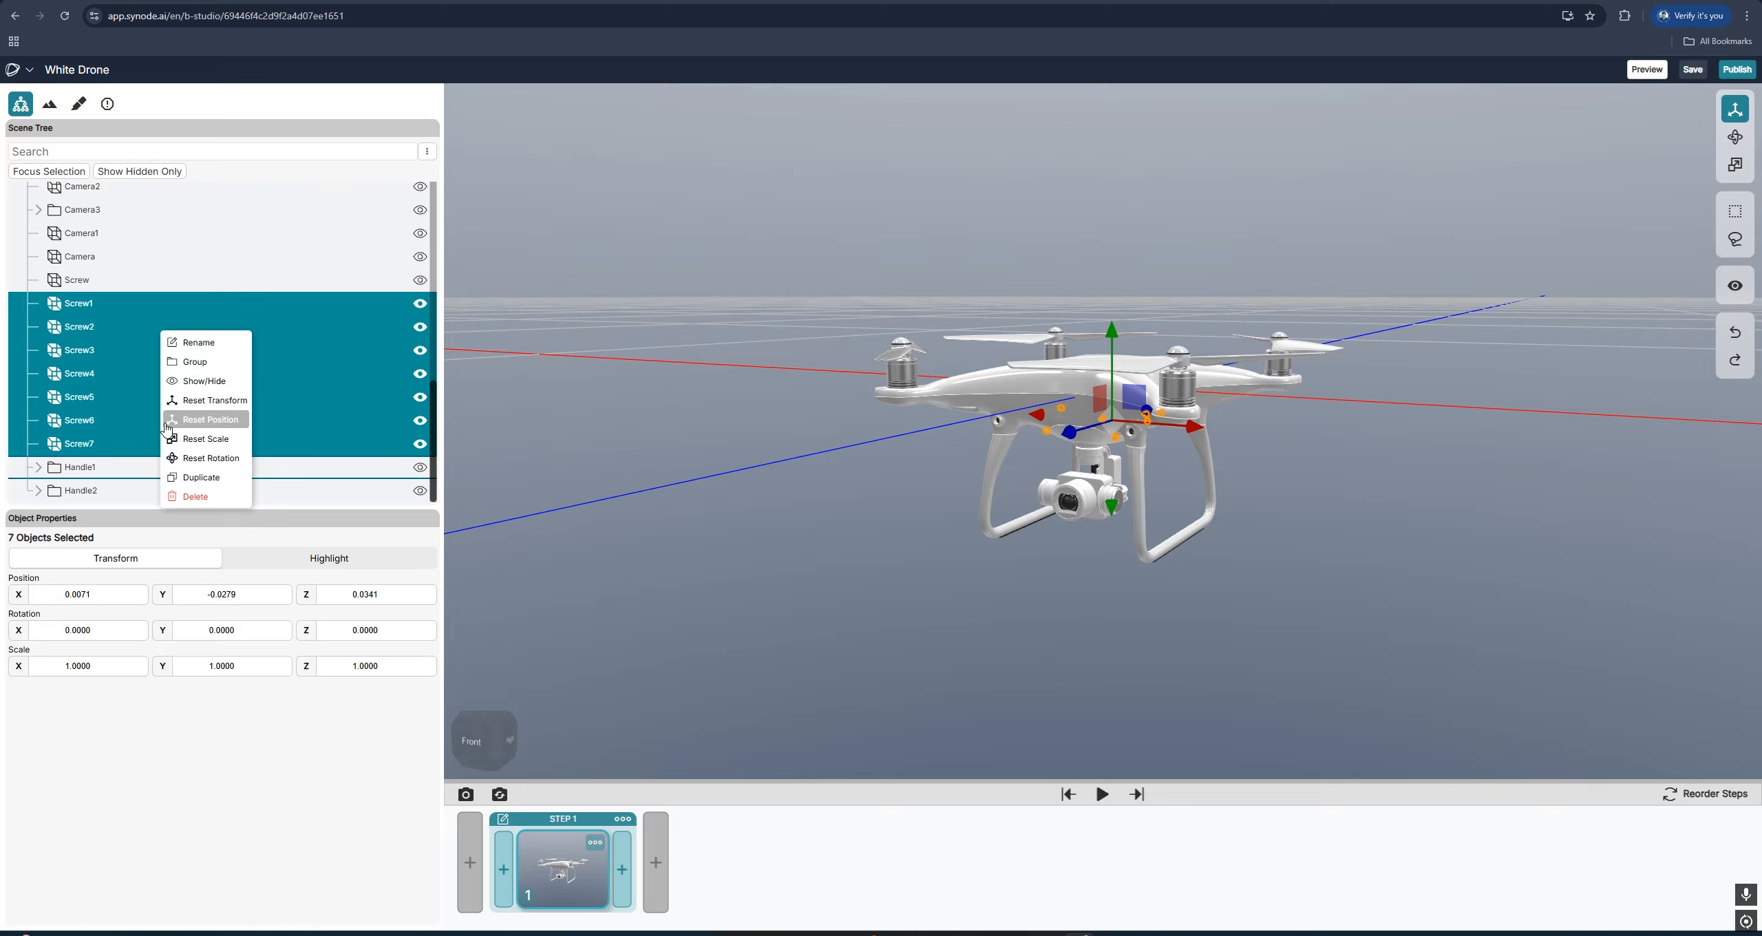
# - Group Screw1 through Screw7 and try moving the group slightly upward along the Y axis
pyautogui.click(198, 362)
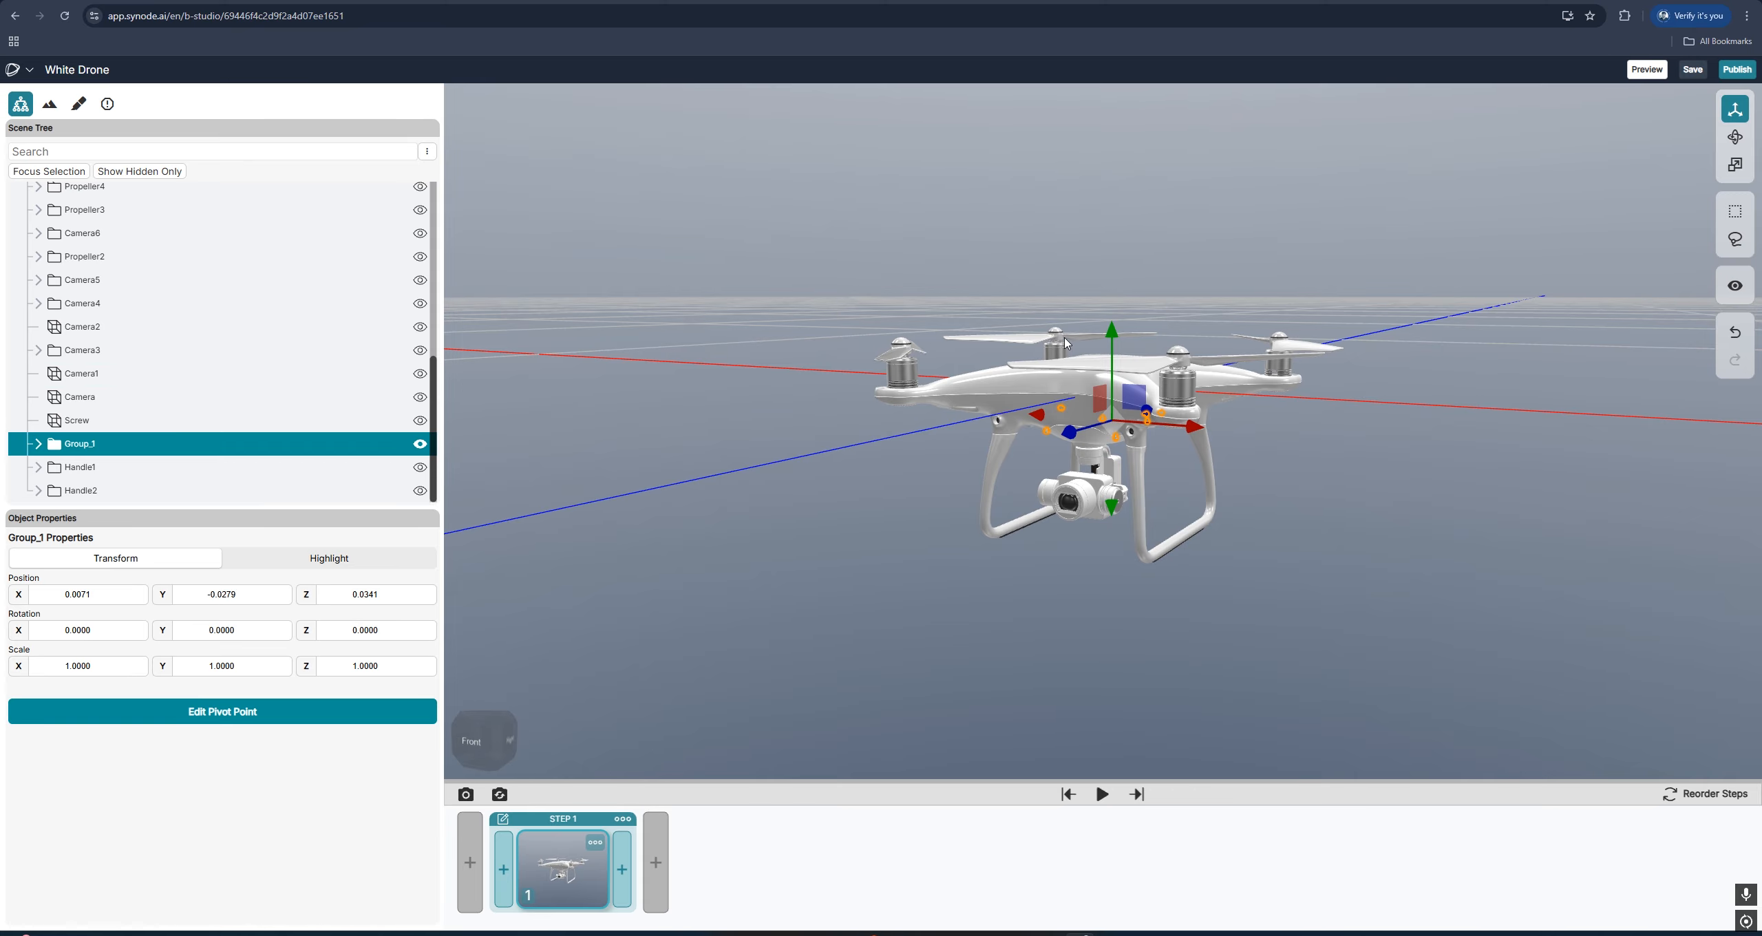
pyautogui.moveTo(1111, 332)
pyautogui.mouseDown()
pyautogui.moveTo(1111, 283)
pyautogui.moveTo(1109, 320)
pyautogui.mouseUp()
# - Hide the objects from Camera6 through Camera4 together and show them again
pyautogui.click(136, 238)
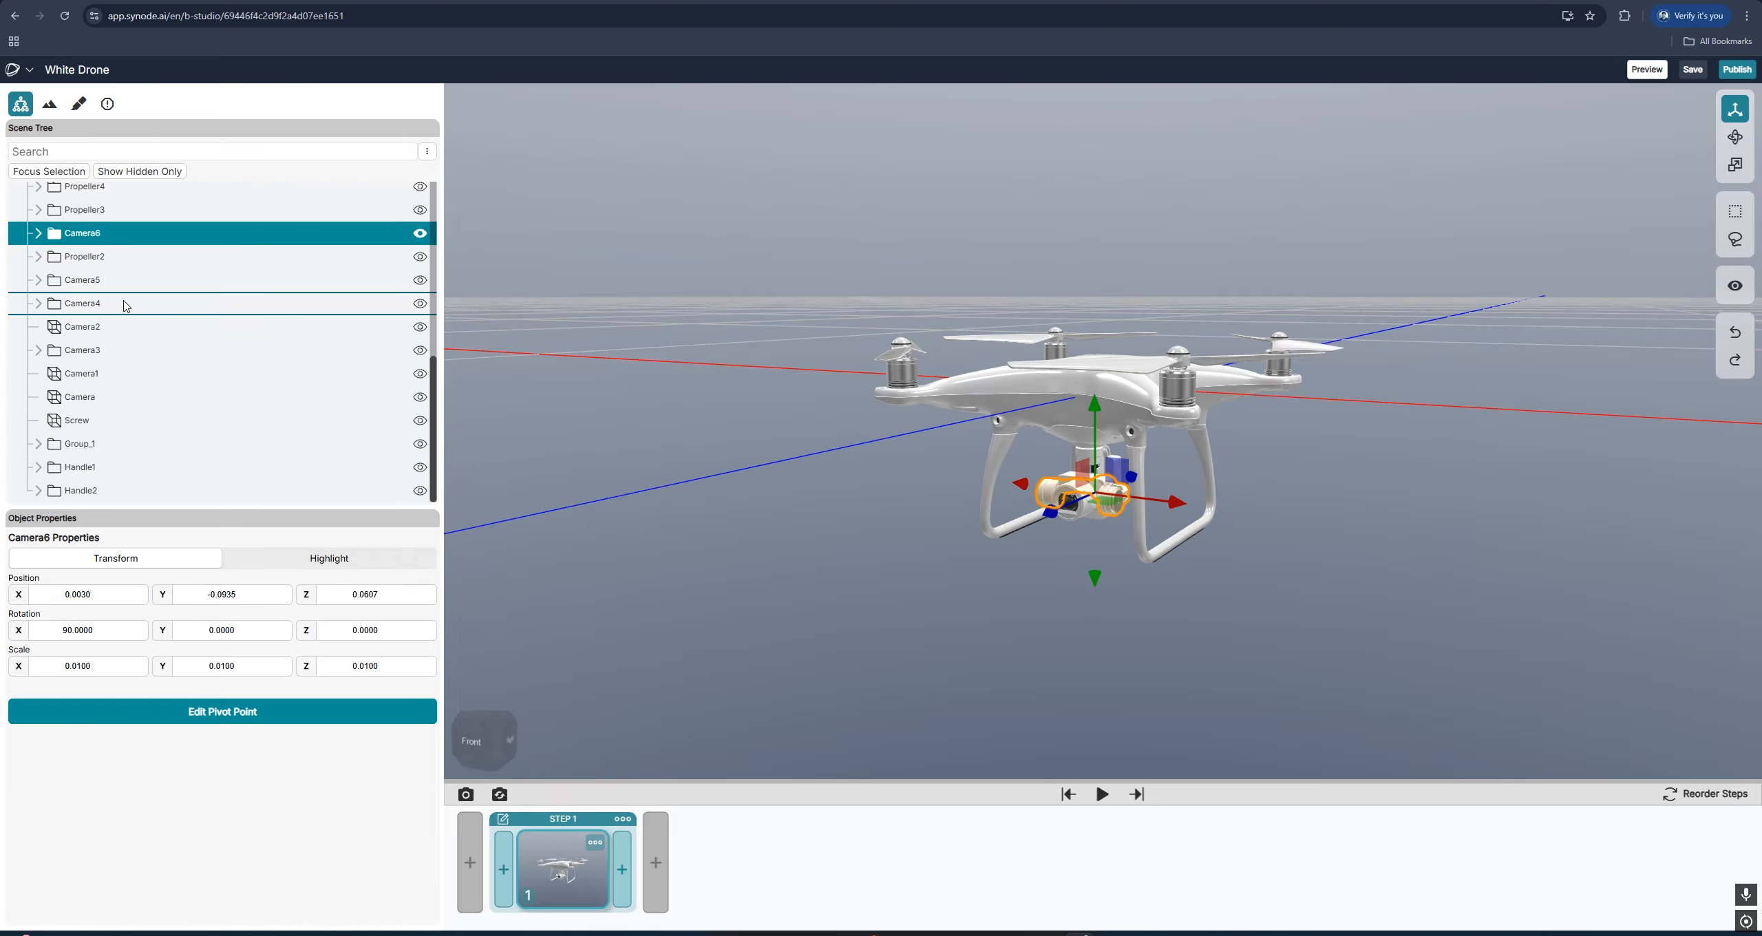
pyautogui.keyDown('shift'); pyautogui.click(124, 304); pyautogui.keyUp('shift')
pyautogui.rightClick(118, 256)
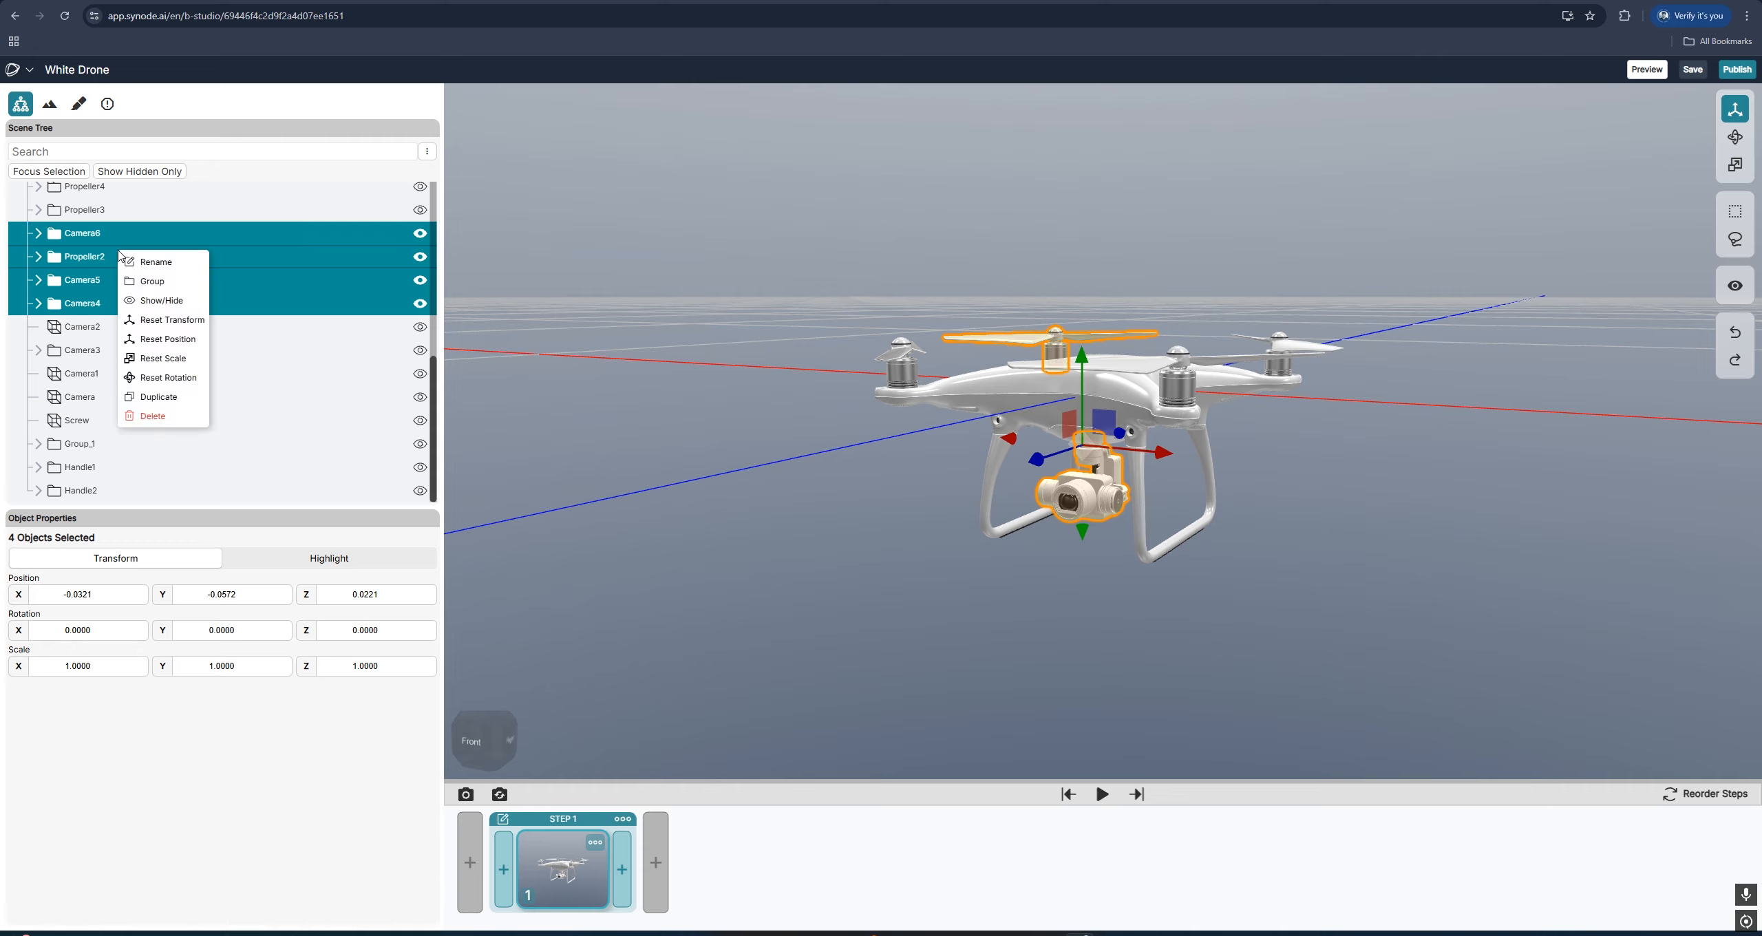
pyautogui.click(146, 303)
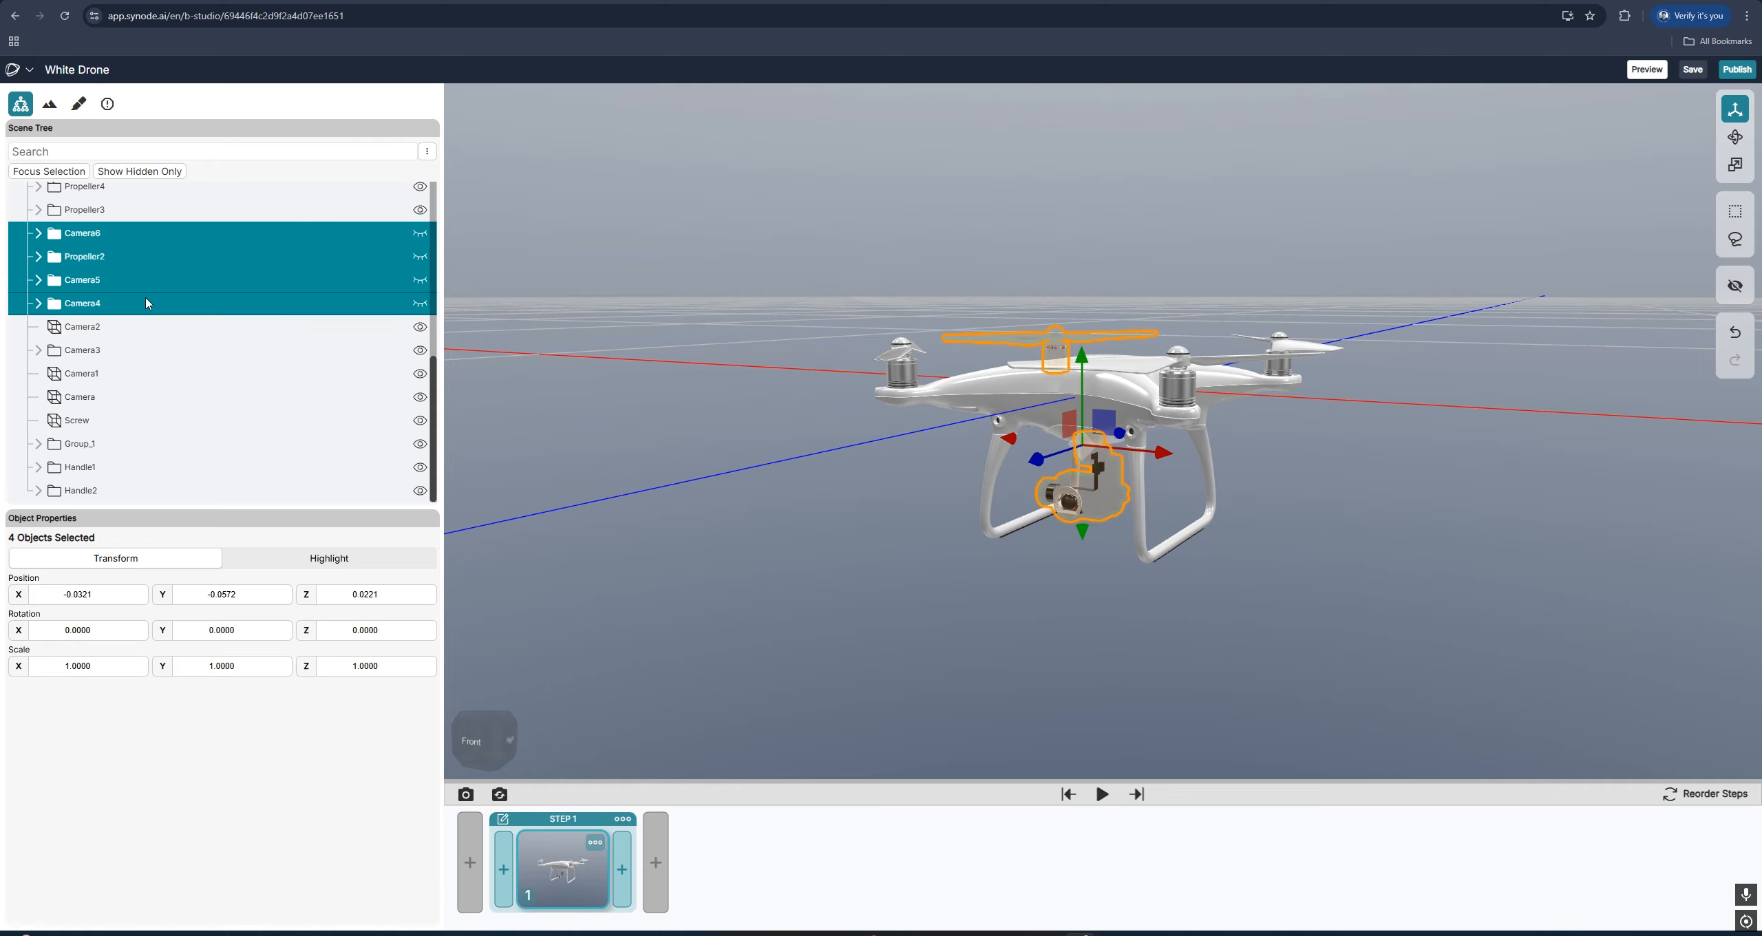
pyautogui.rightClick(146, 303)
pyautogui.click(178, 346)
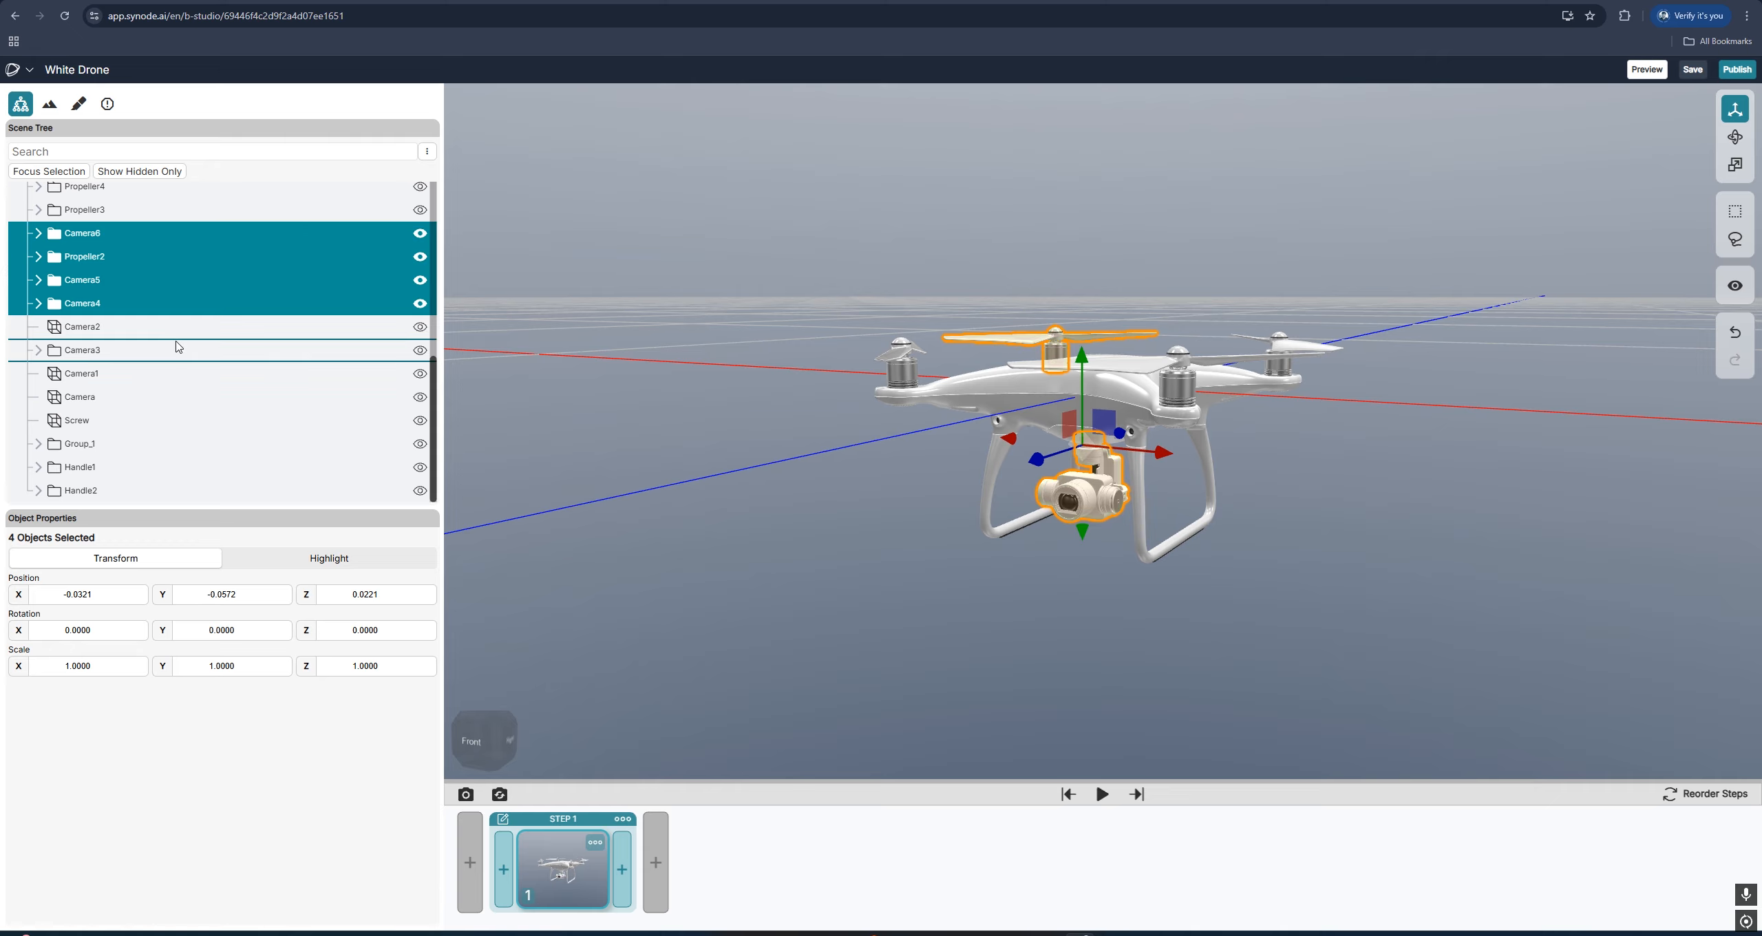
# - Transform the Top Plate to a Y position of about 0.0941, a uniform scale of about 0.0120 and a Y rotation of about -43.79
pyautogui.click(1071, 394)
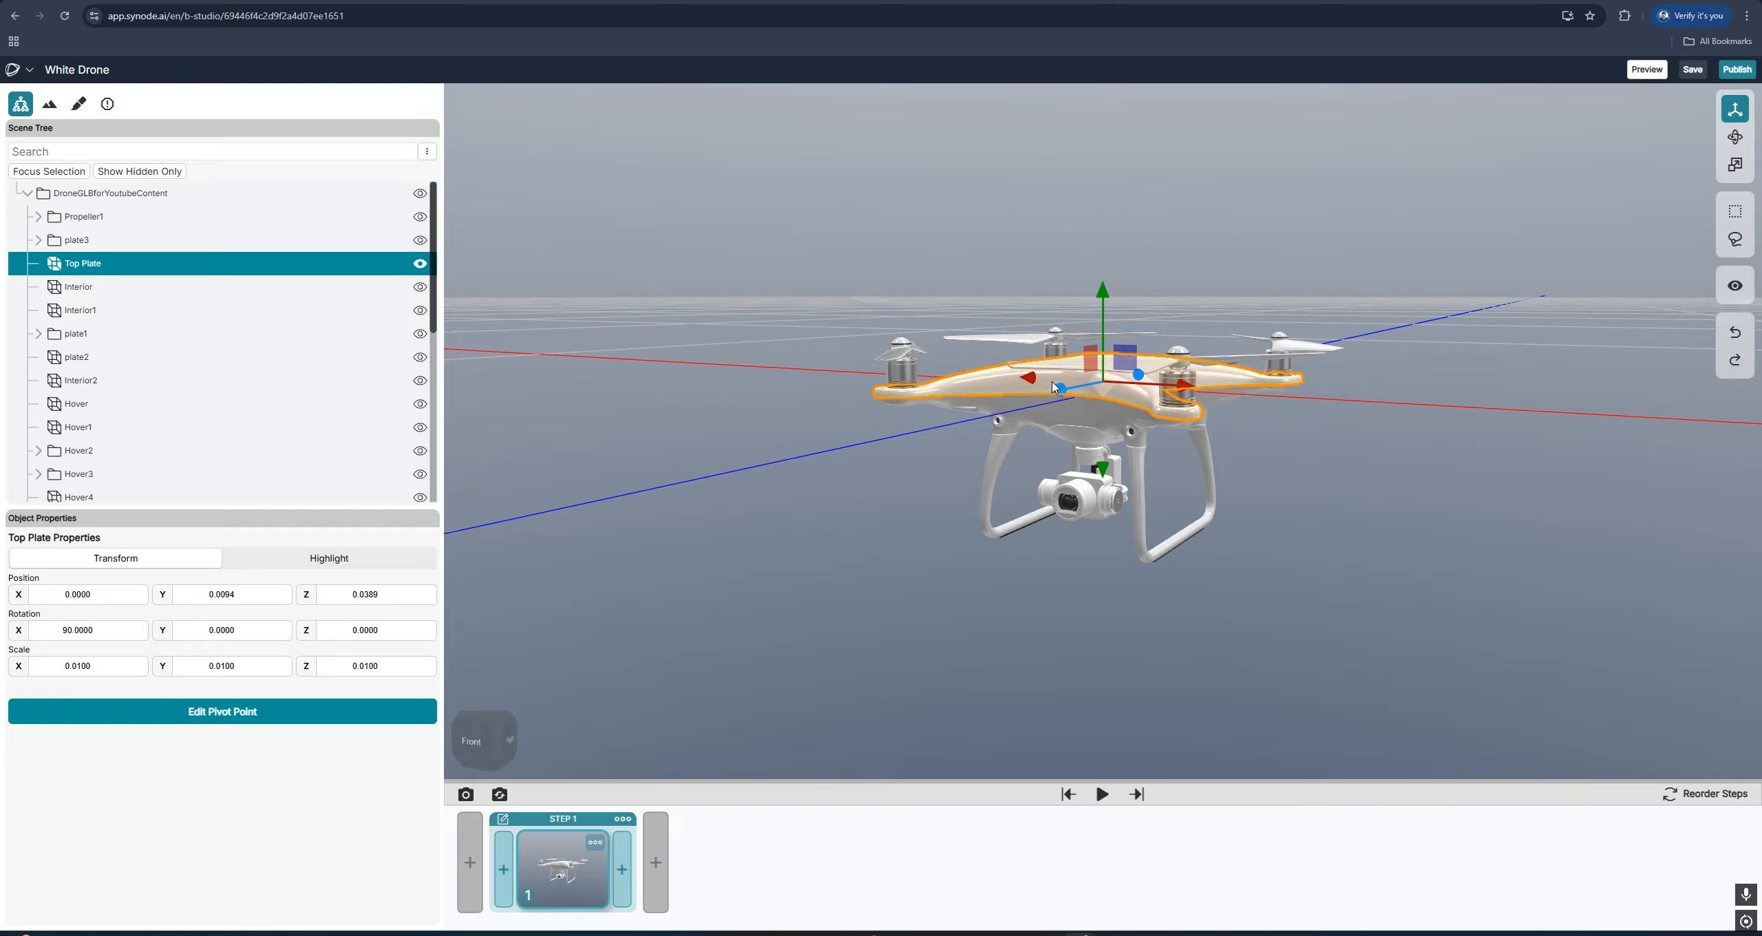
pyautogui.moveTo(1096, 297); pyautogui.dragTo(1095, 206)
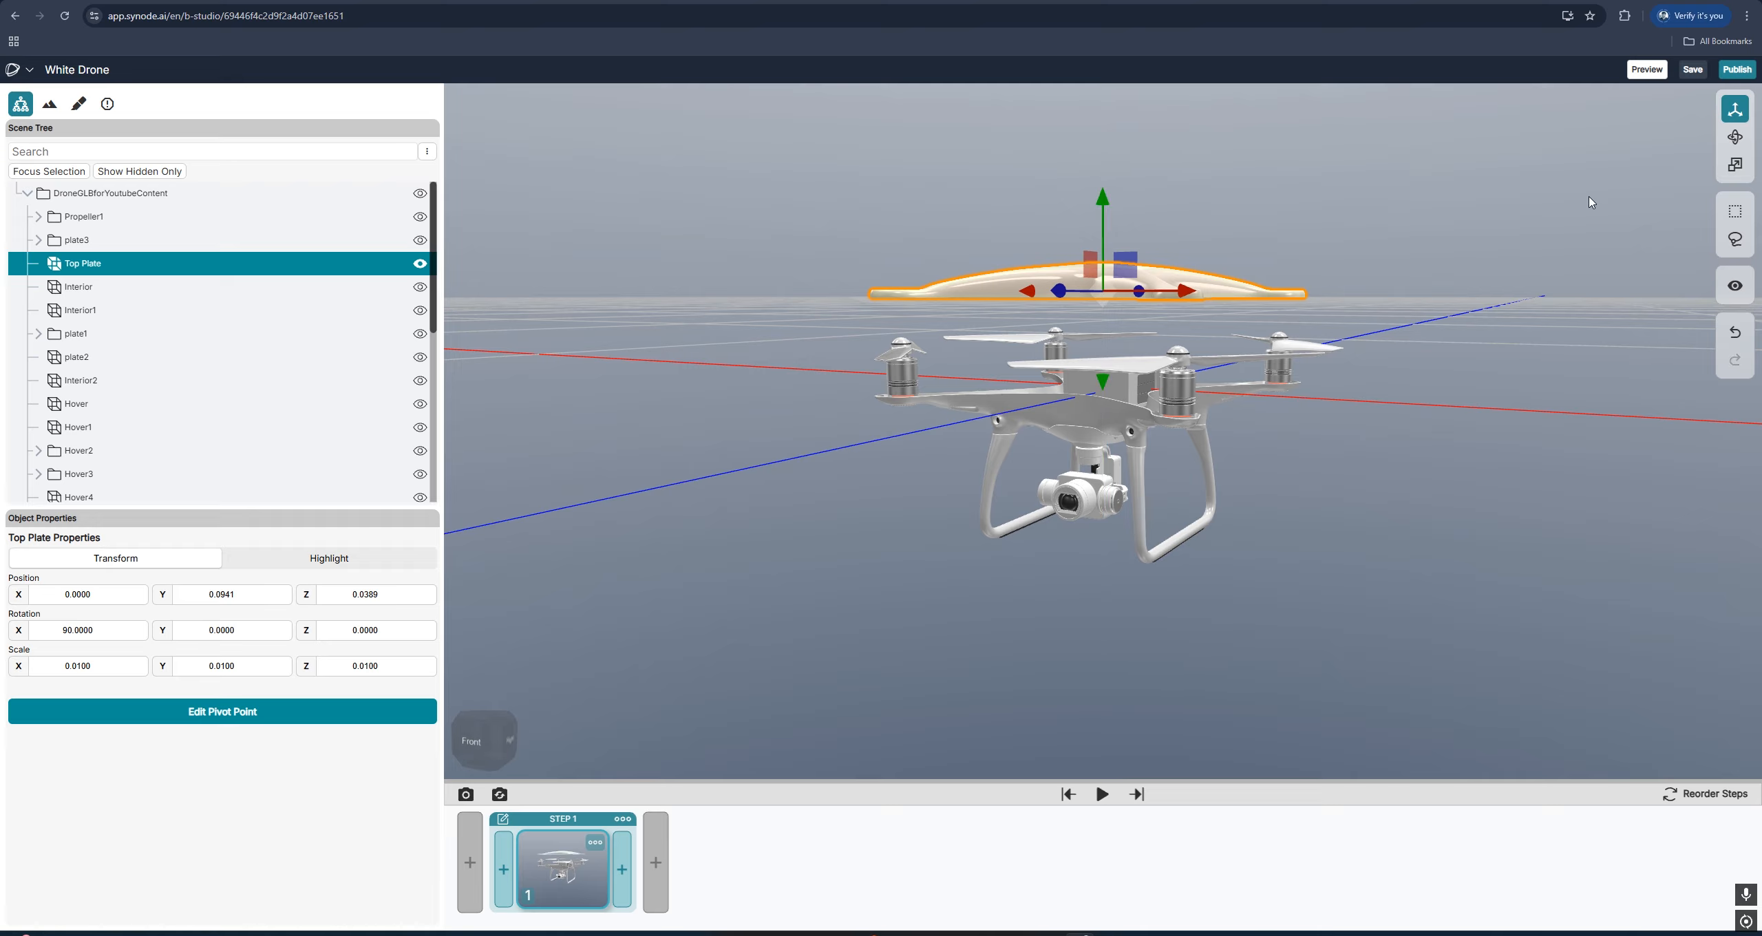
pyautogui.click(1735, 164)
pyautogui.moveTo(1099, 283); pyautogui.dragTo(1172, 276)
pyautogui.click(1735, 136)
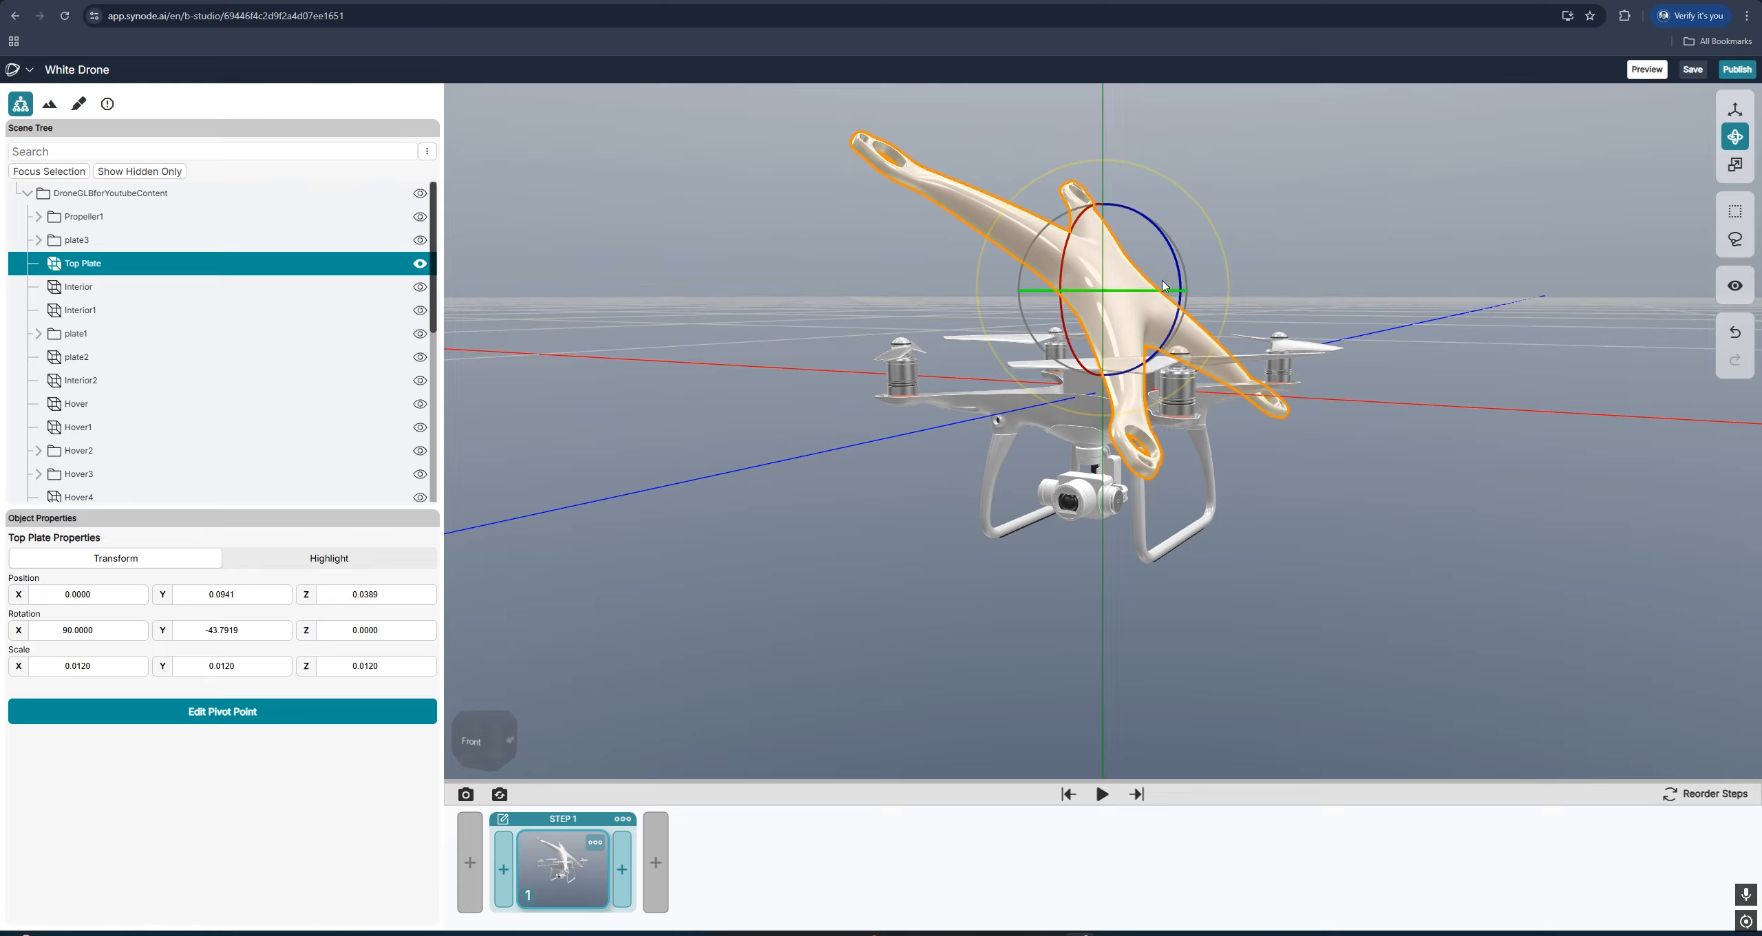
# - Reset the Top Plate's position, rotation and scale together with Reset Transform
pyautogui.rightClick(104, 270)
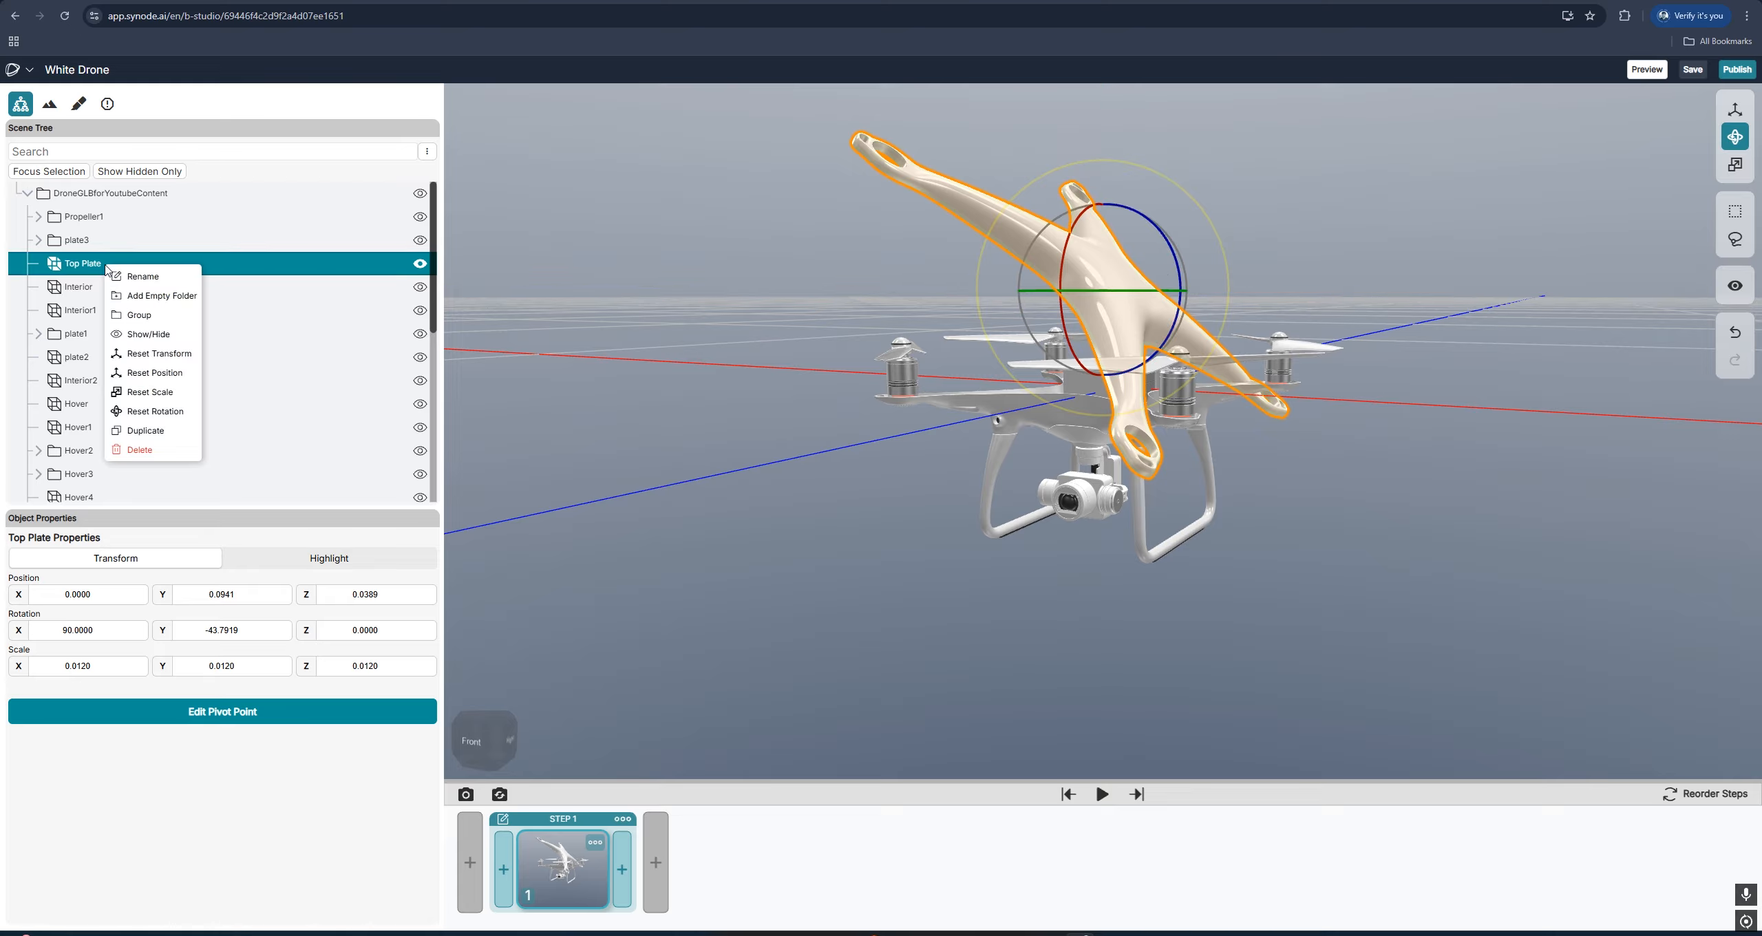
pyautogui.click(166, 354)
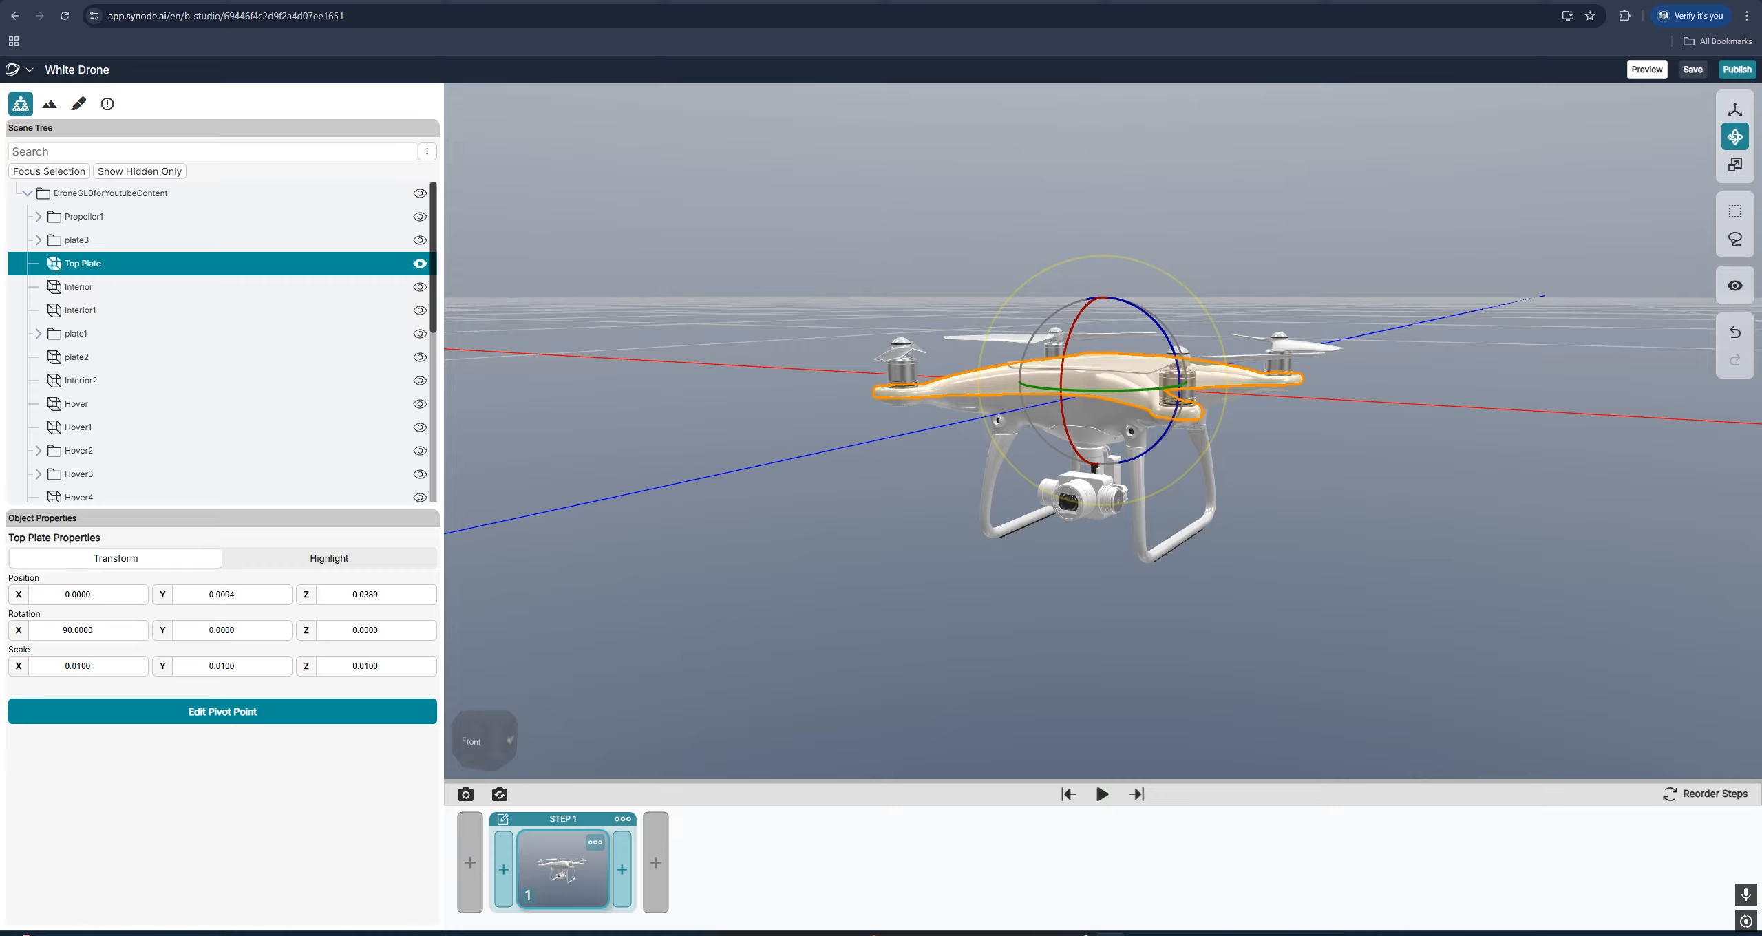
pyautogui.rightClick(146, 267)
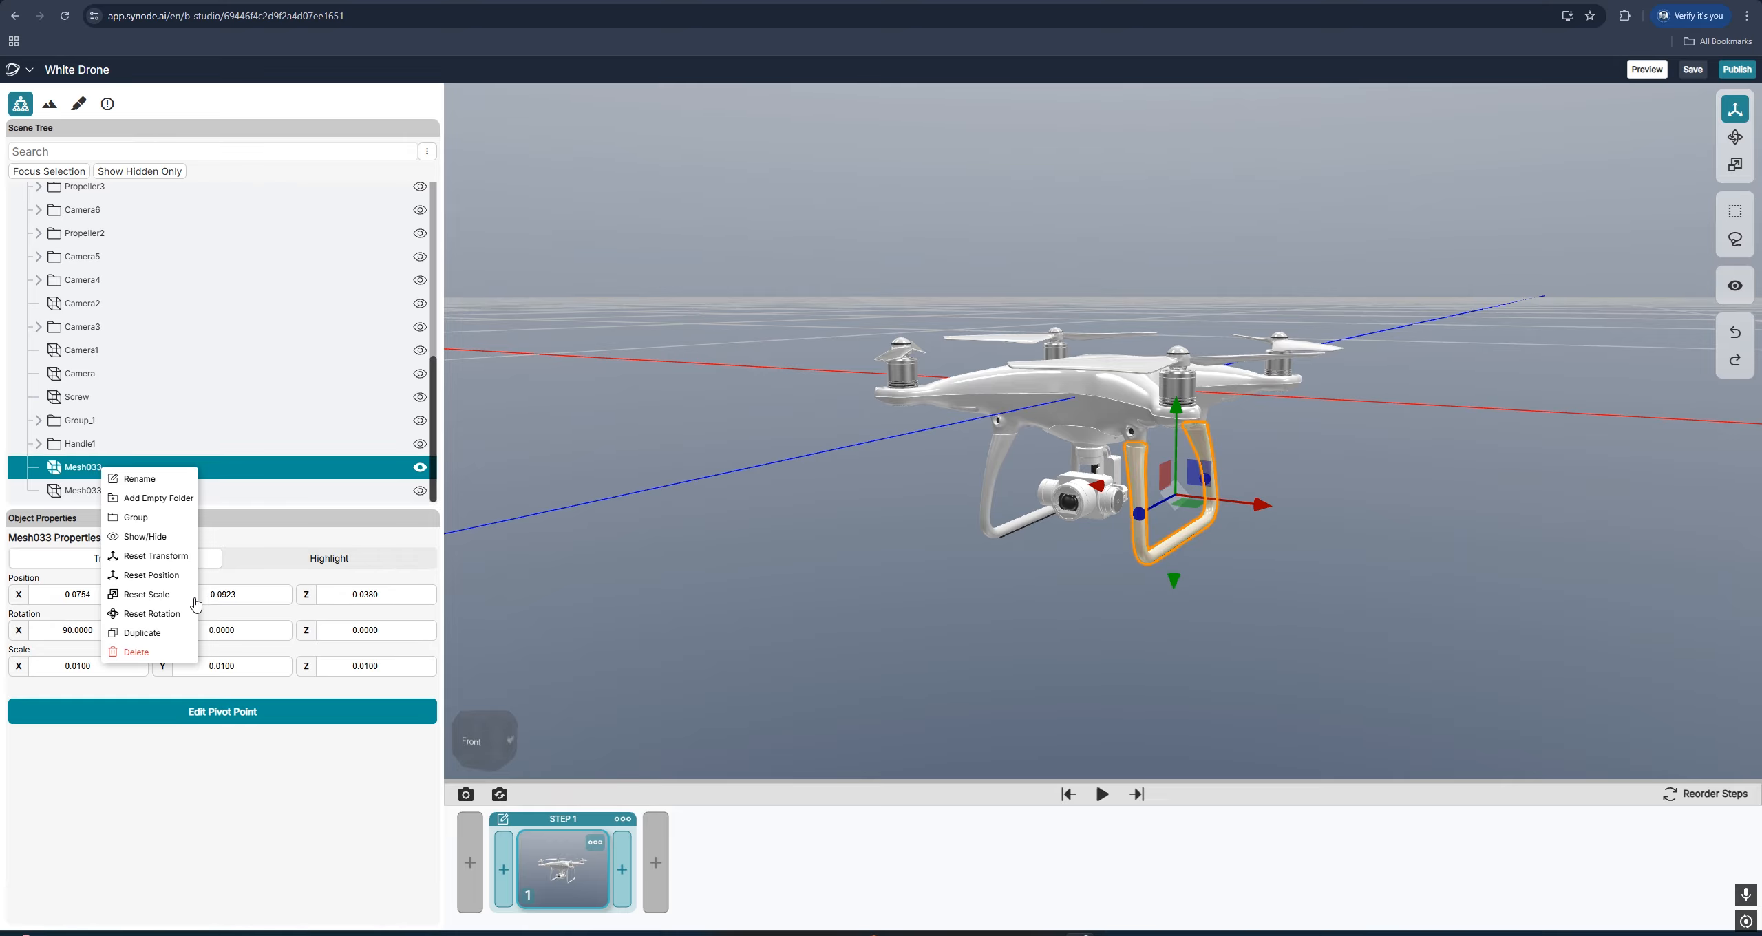
# - Duplicate Mesh033, try moving the copy along the X axis to about 0.1947, and undo it
pyautogui.click(171, 635)
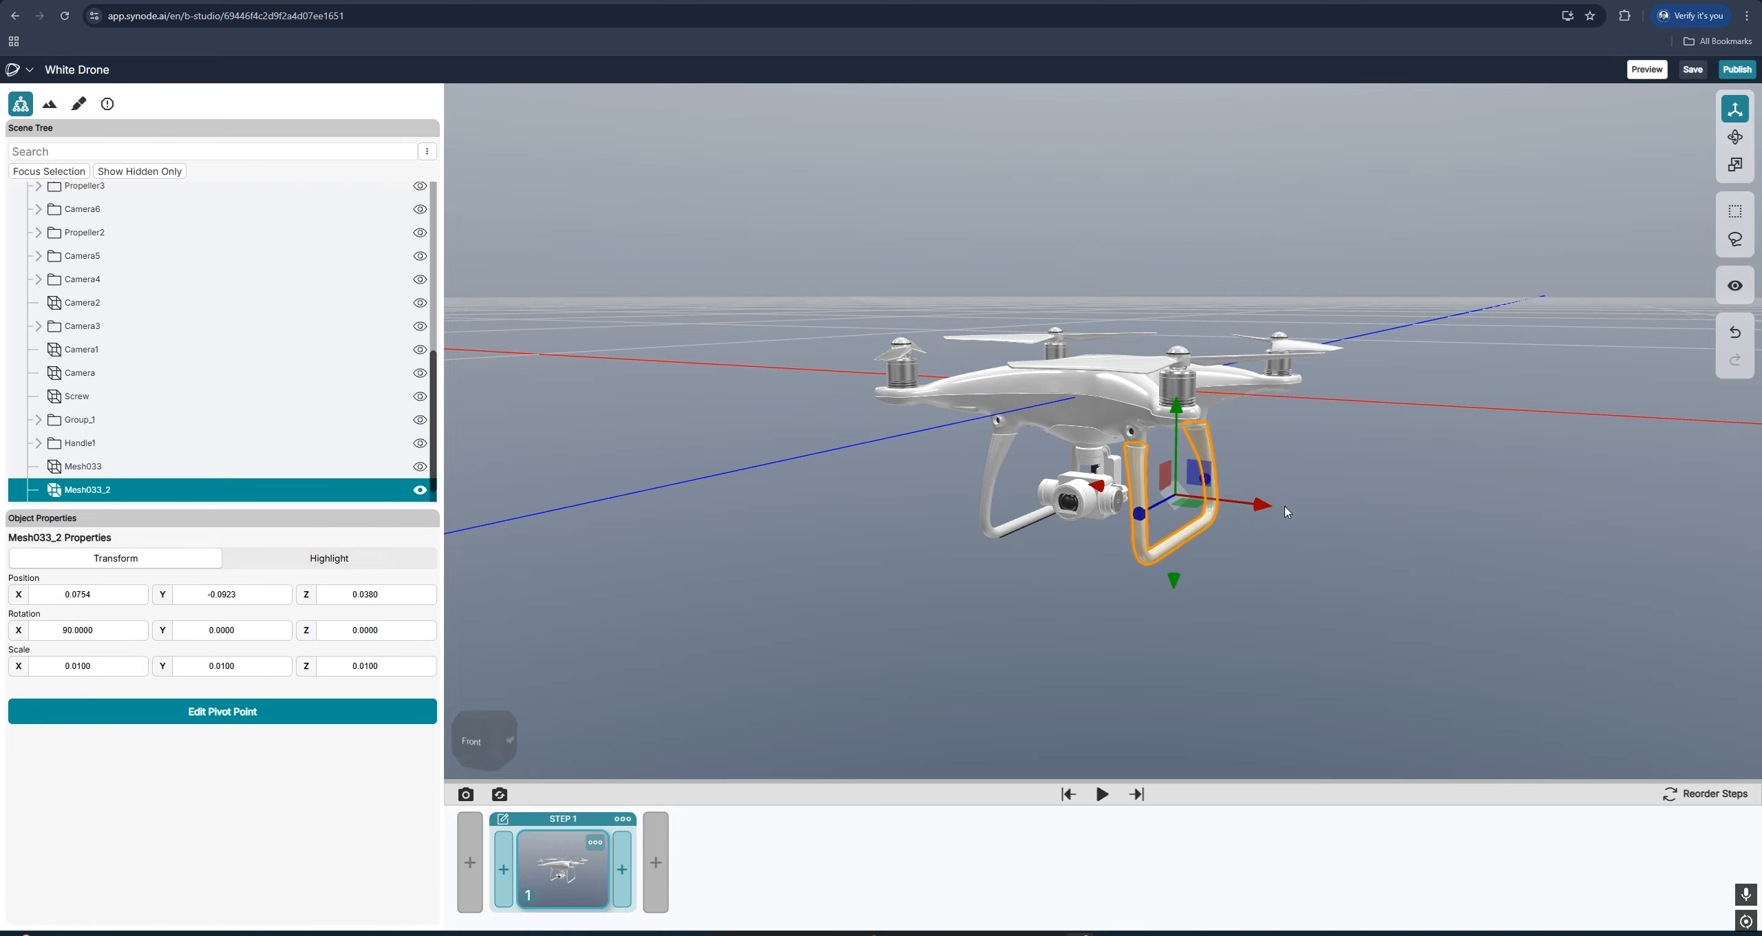
pyautogui.moveTo(1263, 508); pyautogui.dragTo(1386, 542)
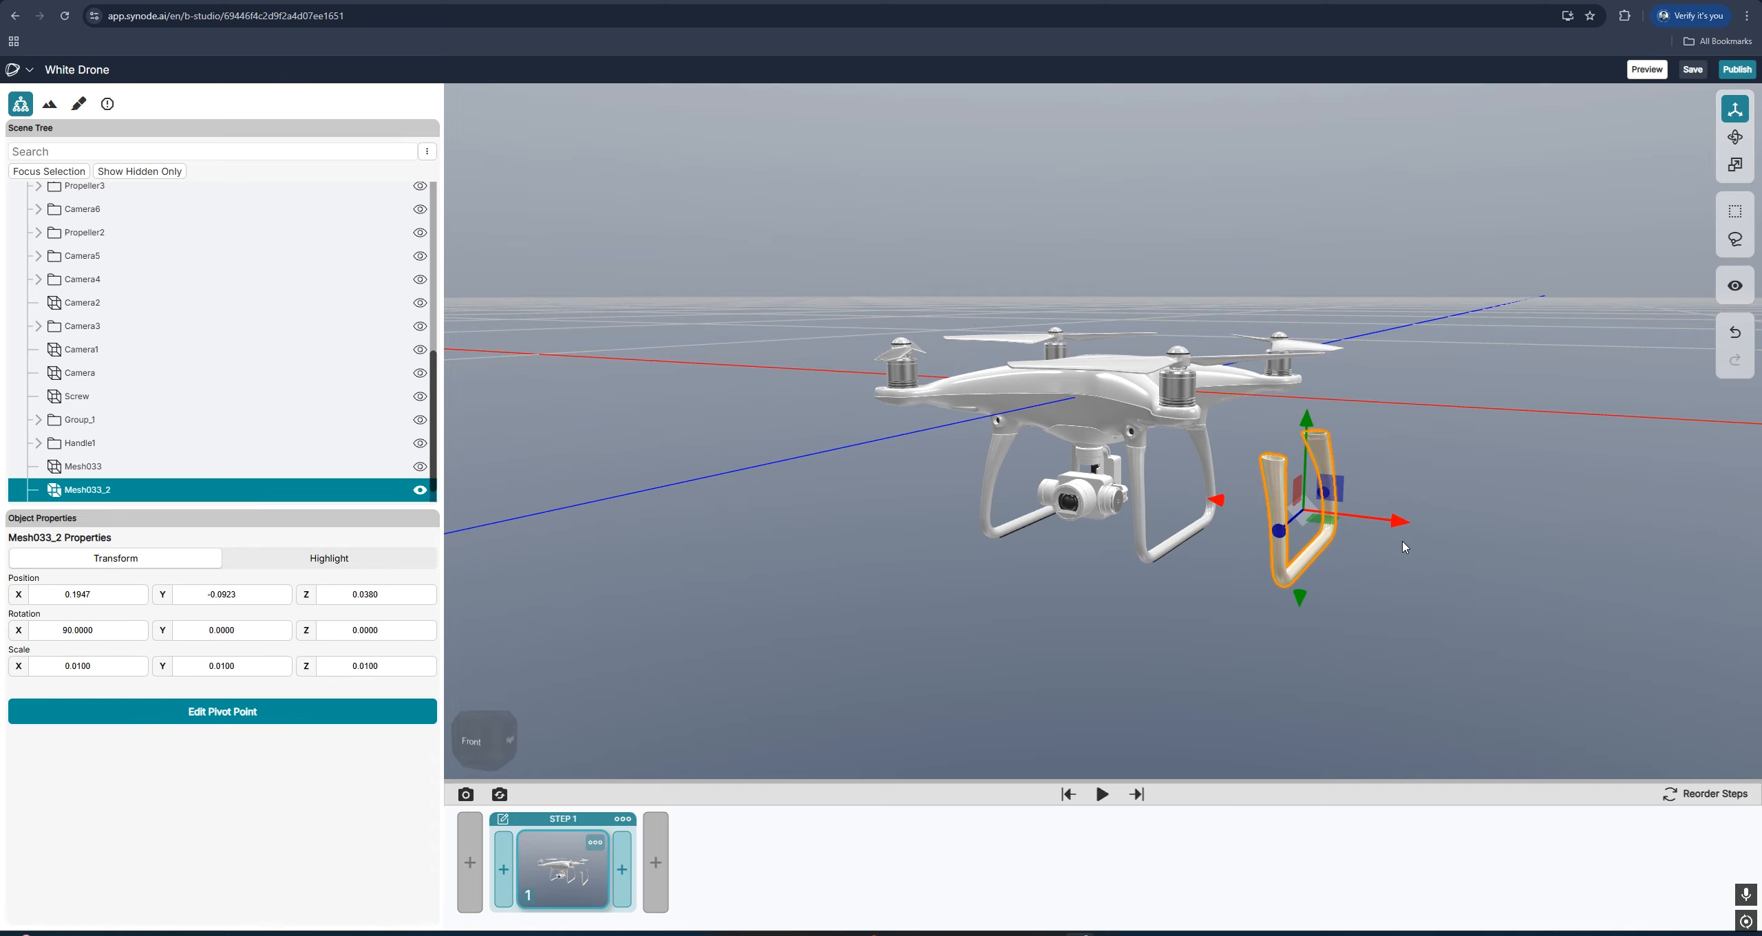
pyautogui.hotkey('ctrl', 'z')
# - Delete the landing leg Mesh033 and undo the deletion
pyautogui.rightClick(89, 468)
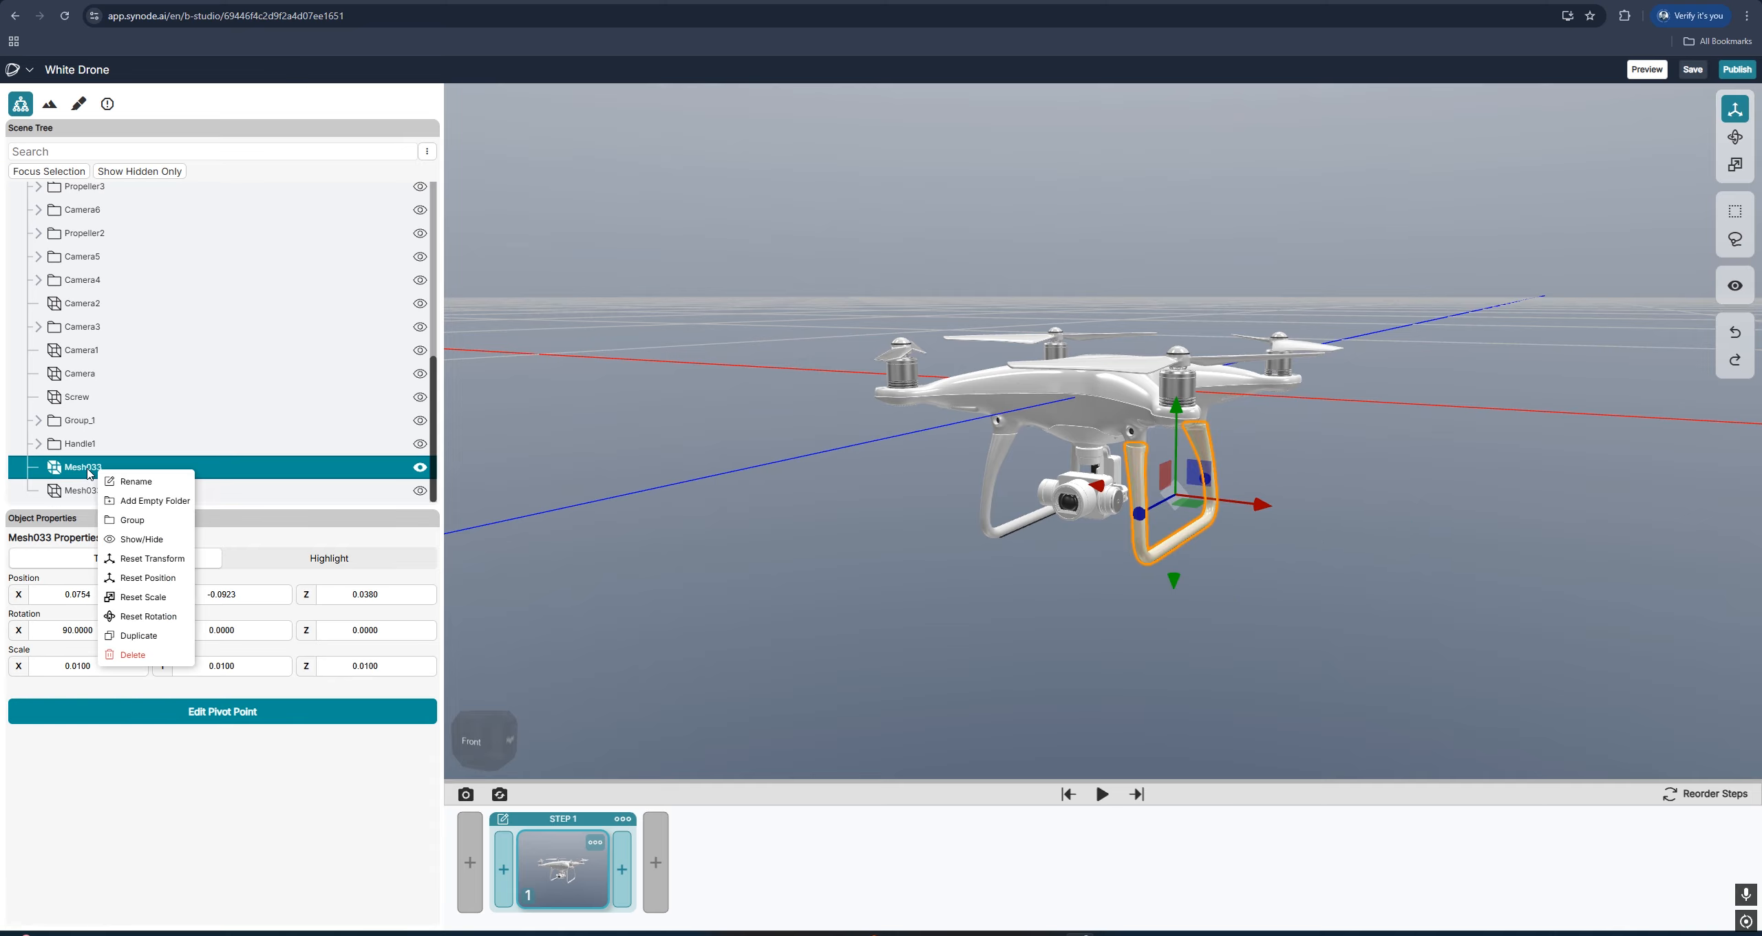
pyautogui.click(169, 658)
pyautogui.click(918, 512)
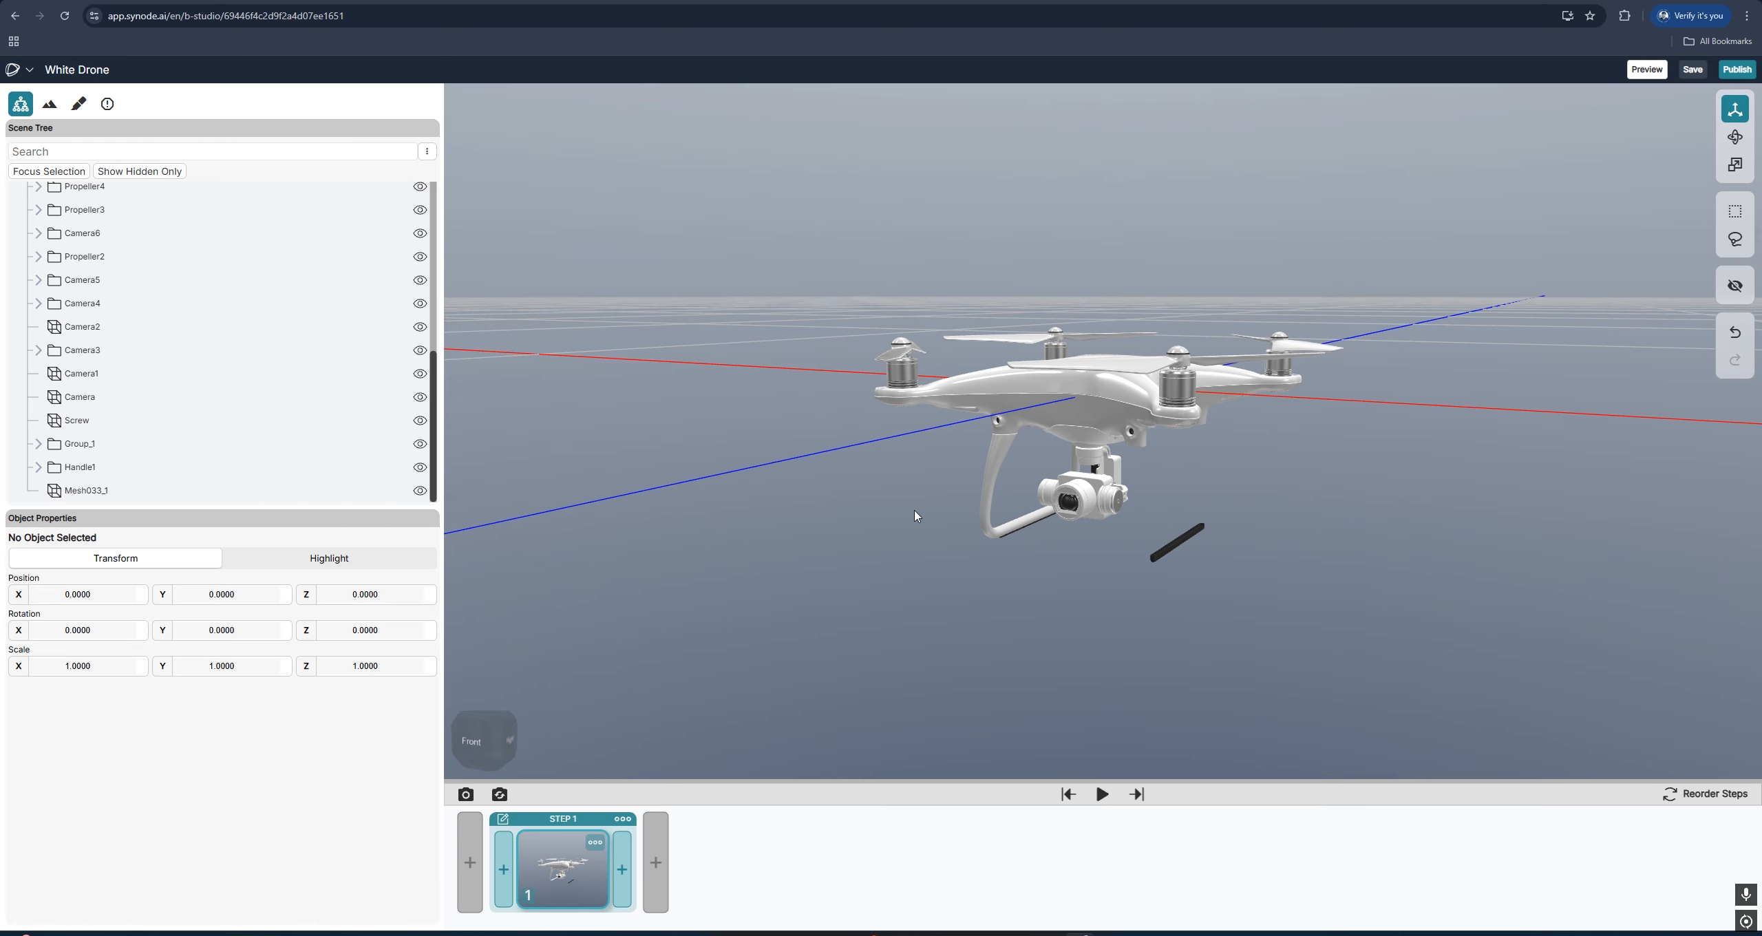
pyautogui.hotkey('ctrl', 'z')
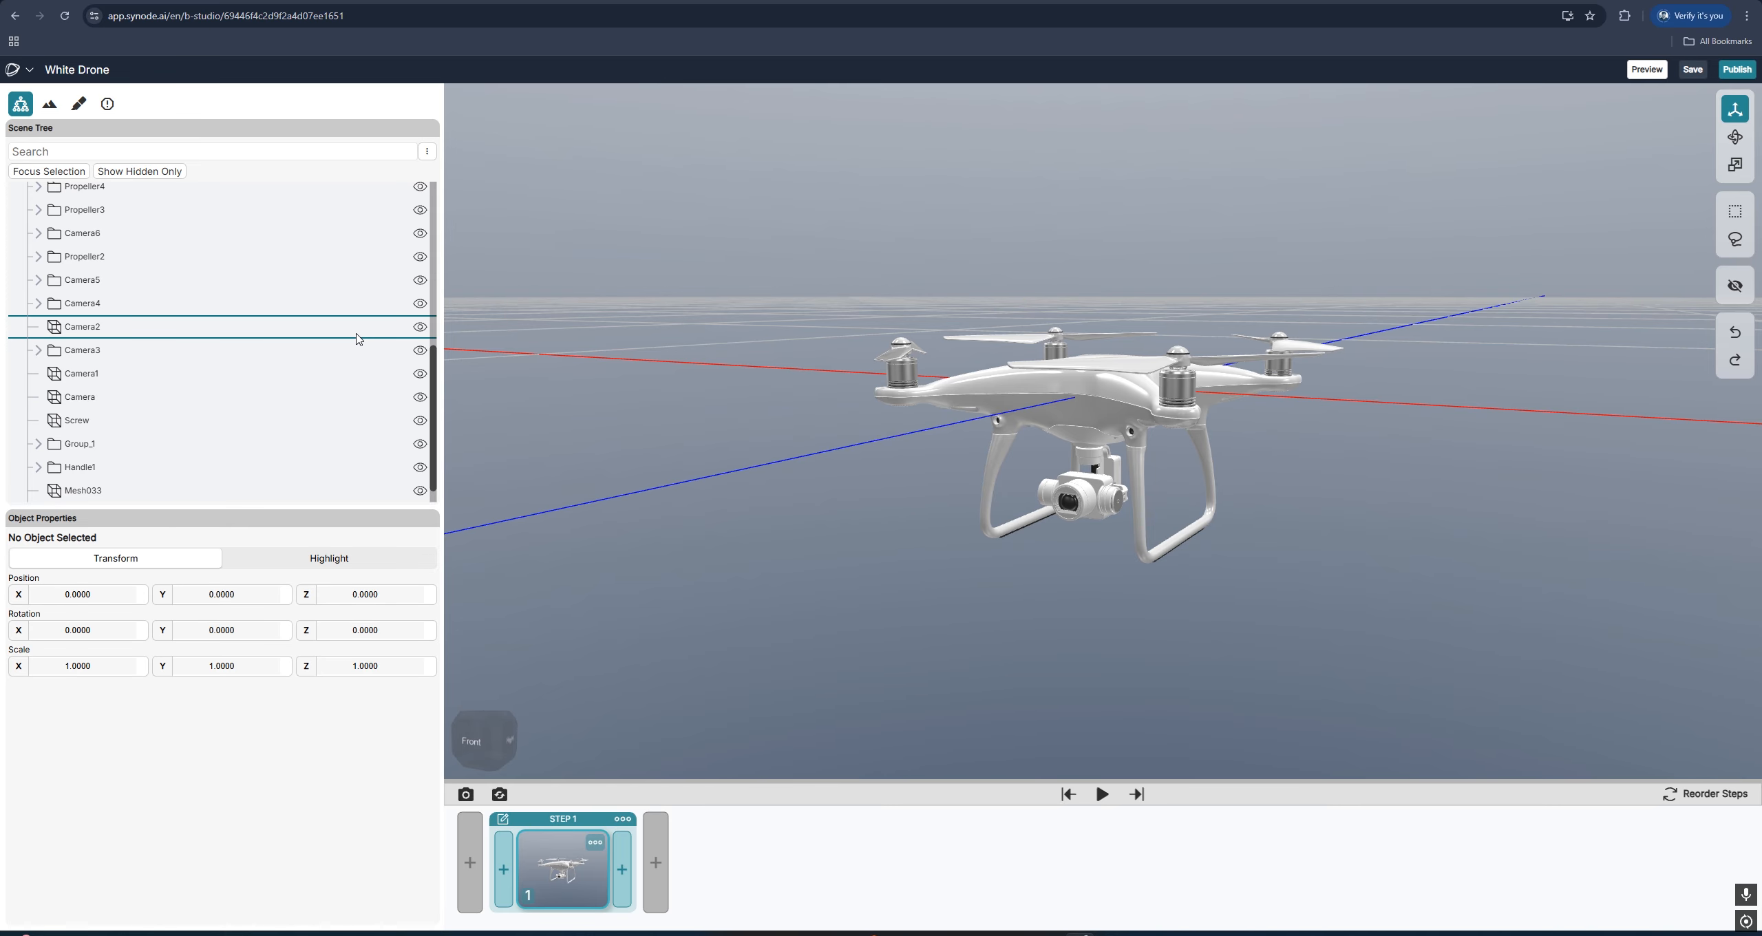
# - Restore the visibility of all hidden objects in the scene
pyautogui.rightClick(294, 305)
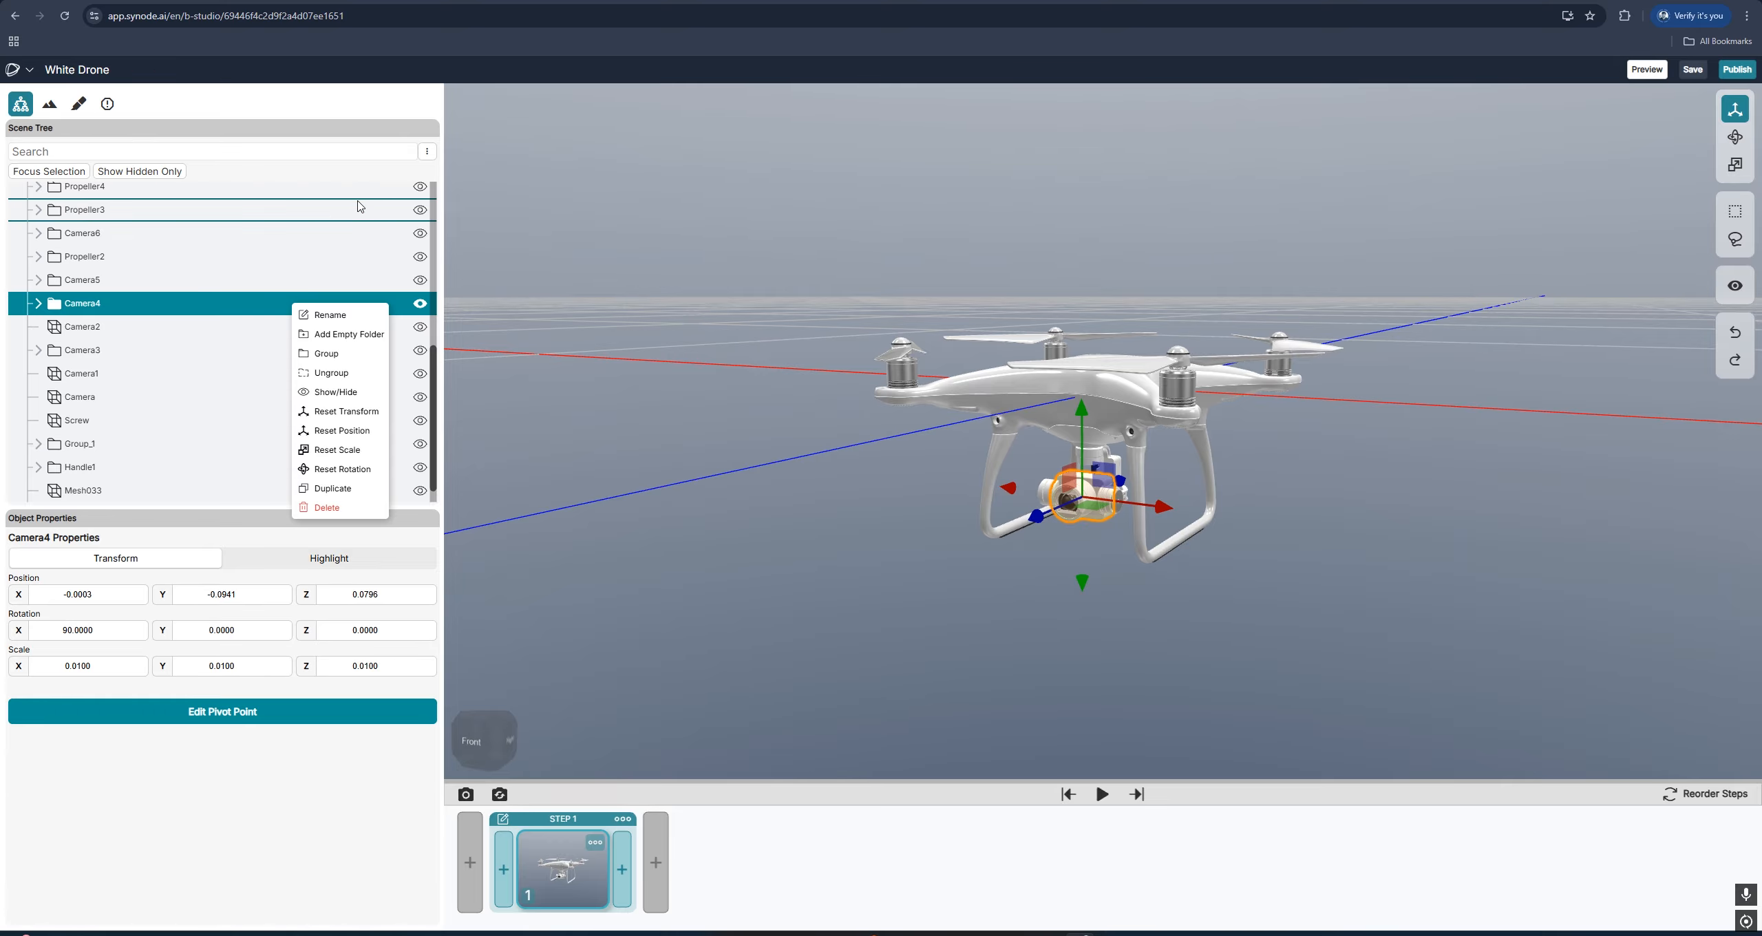
pyautogui.click(427, 154)
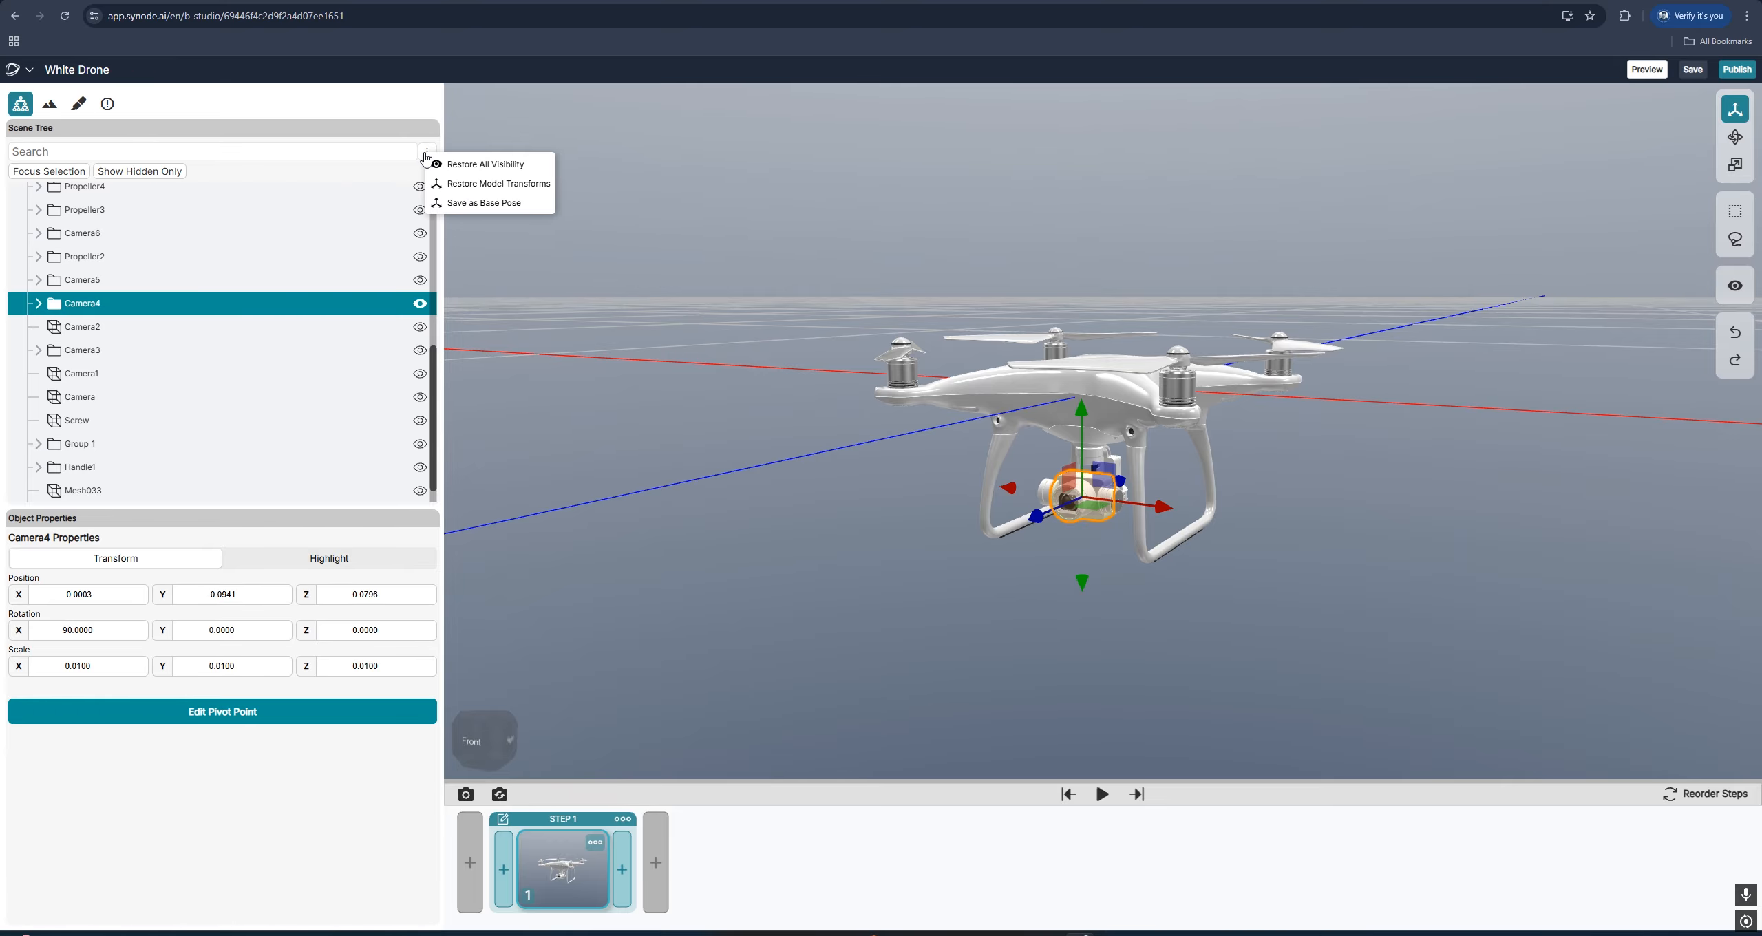
pyautogui.click(536, 164)
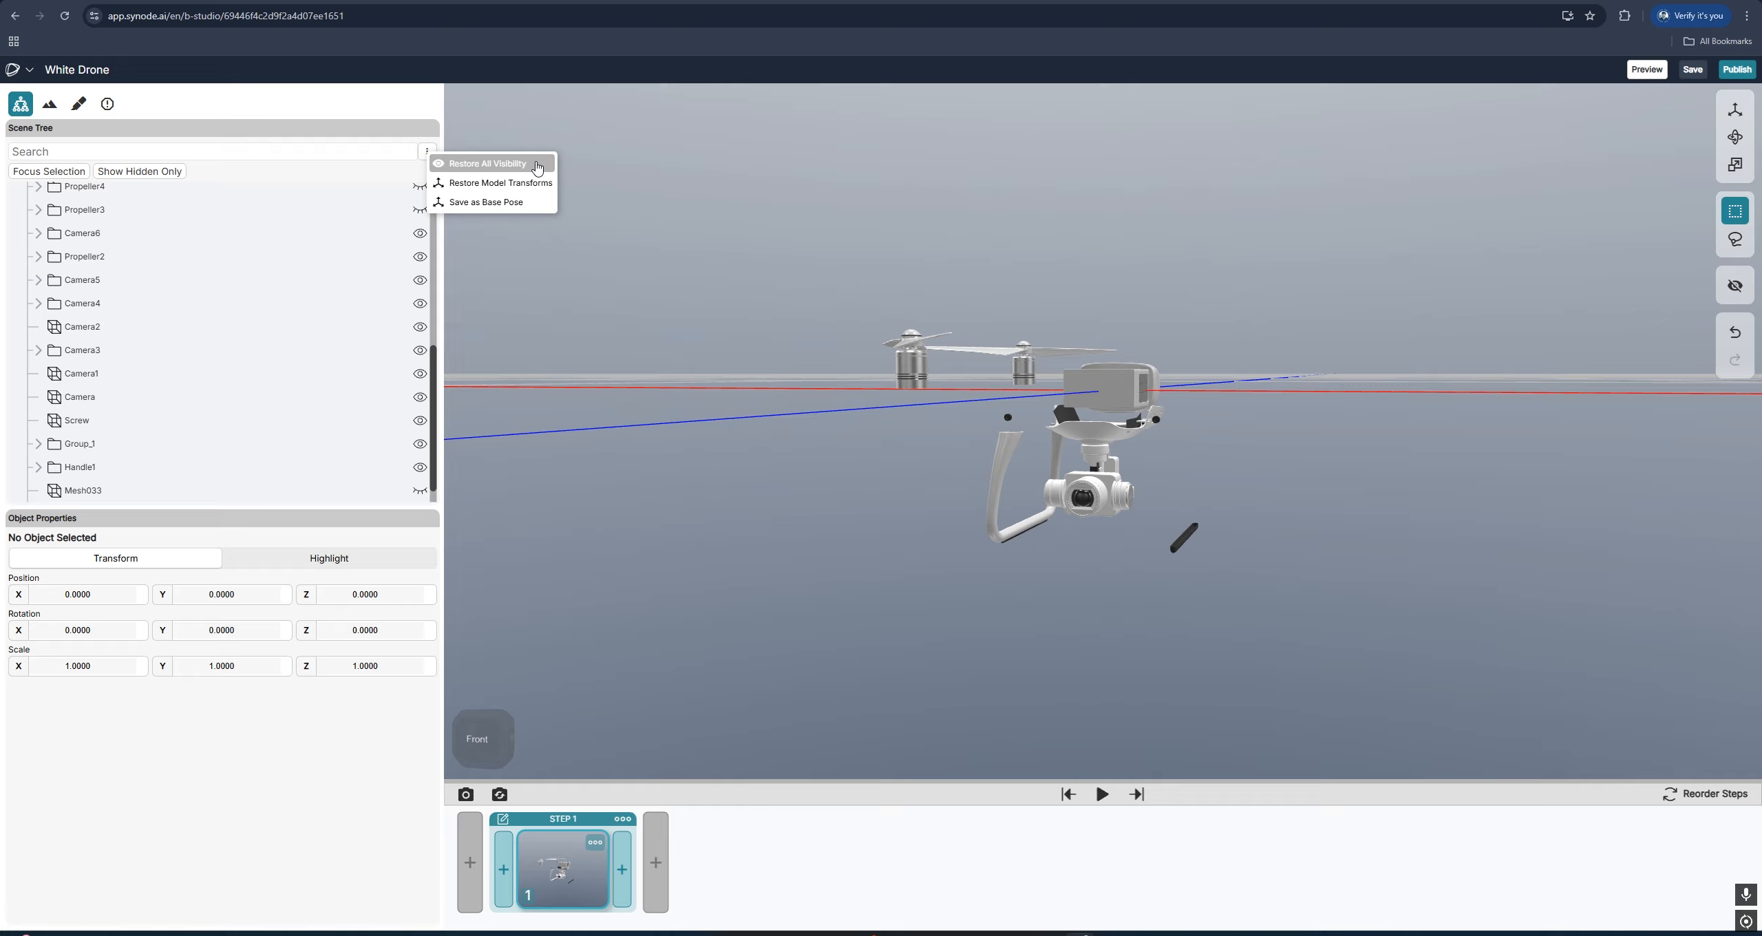
pyautogui.click(536, 165)
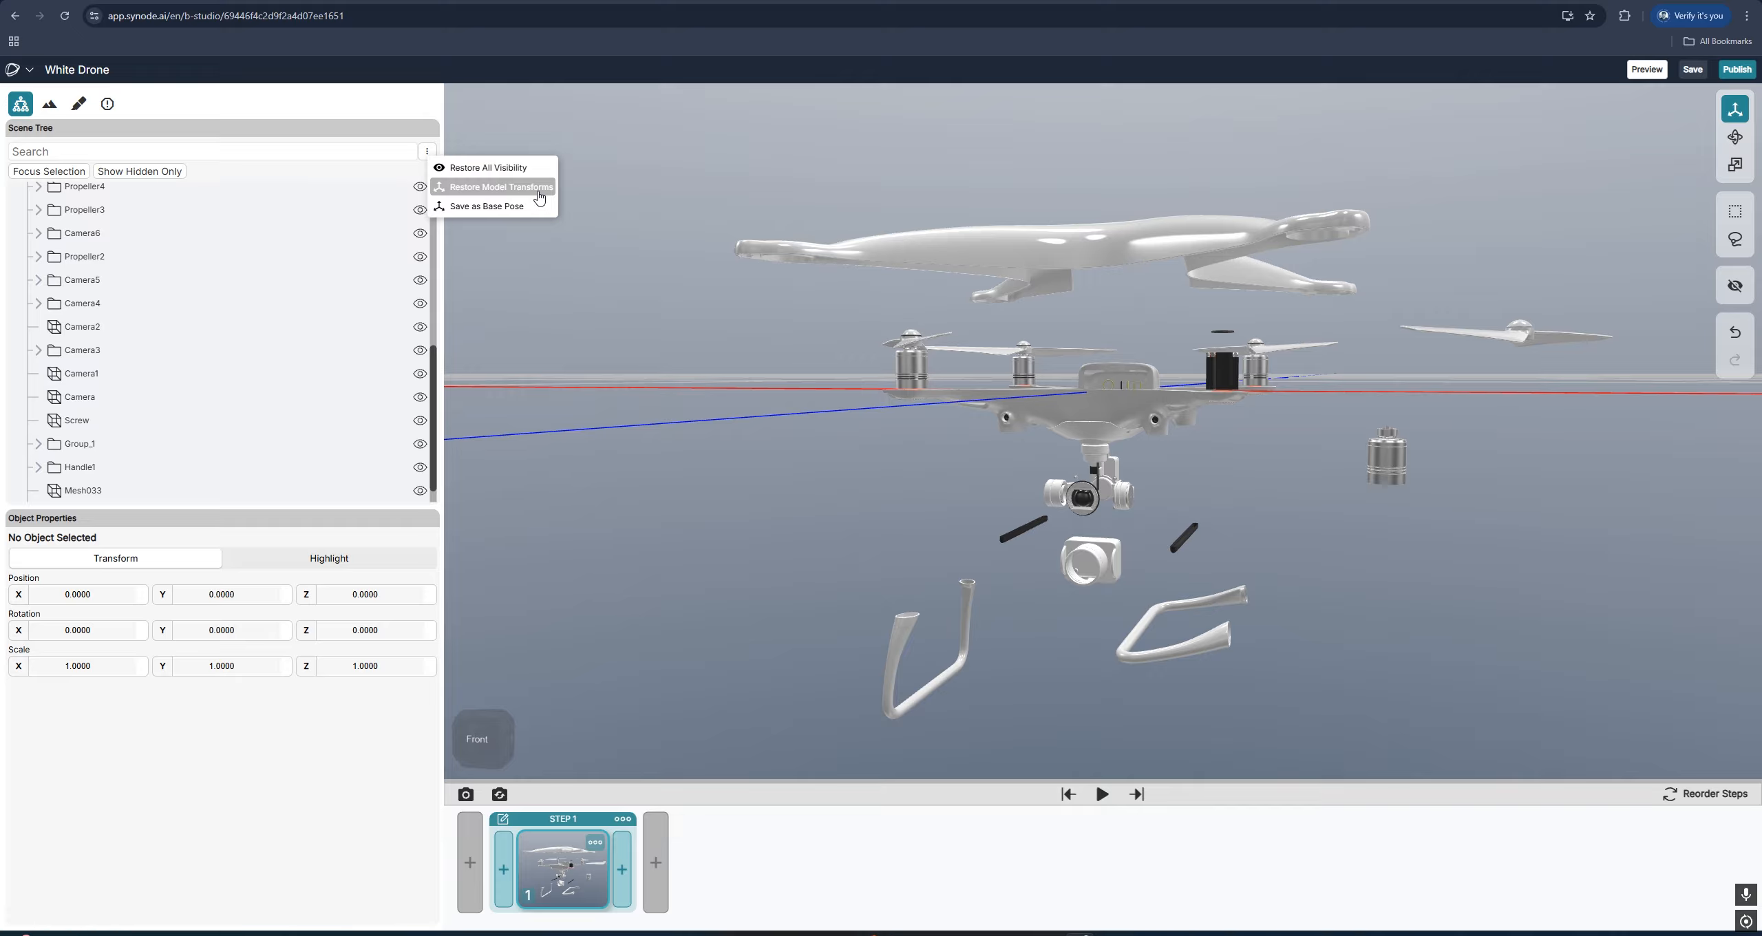
# - Restore the transforms of the whole exploded drone model and clear the selection
pyautogui.click(538, 197)
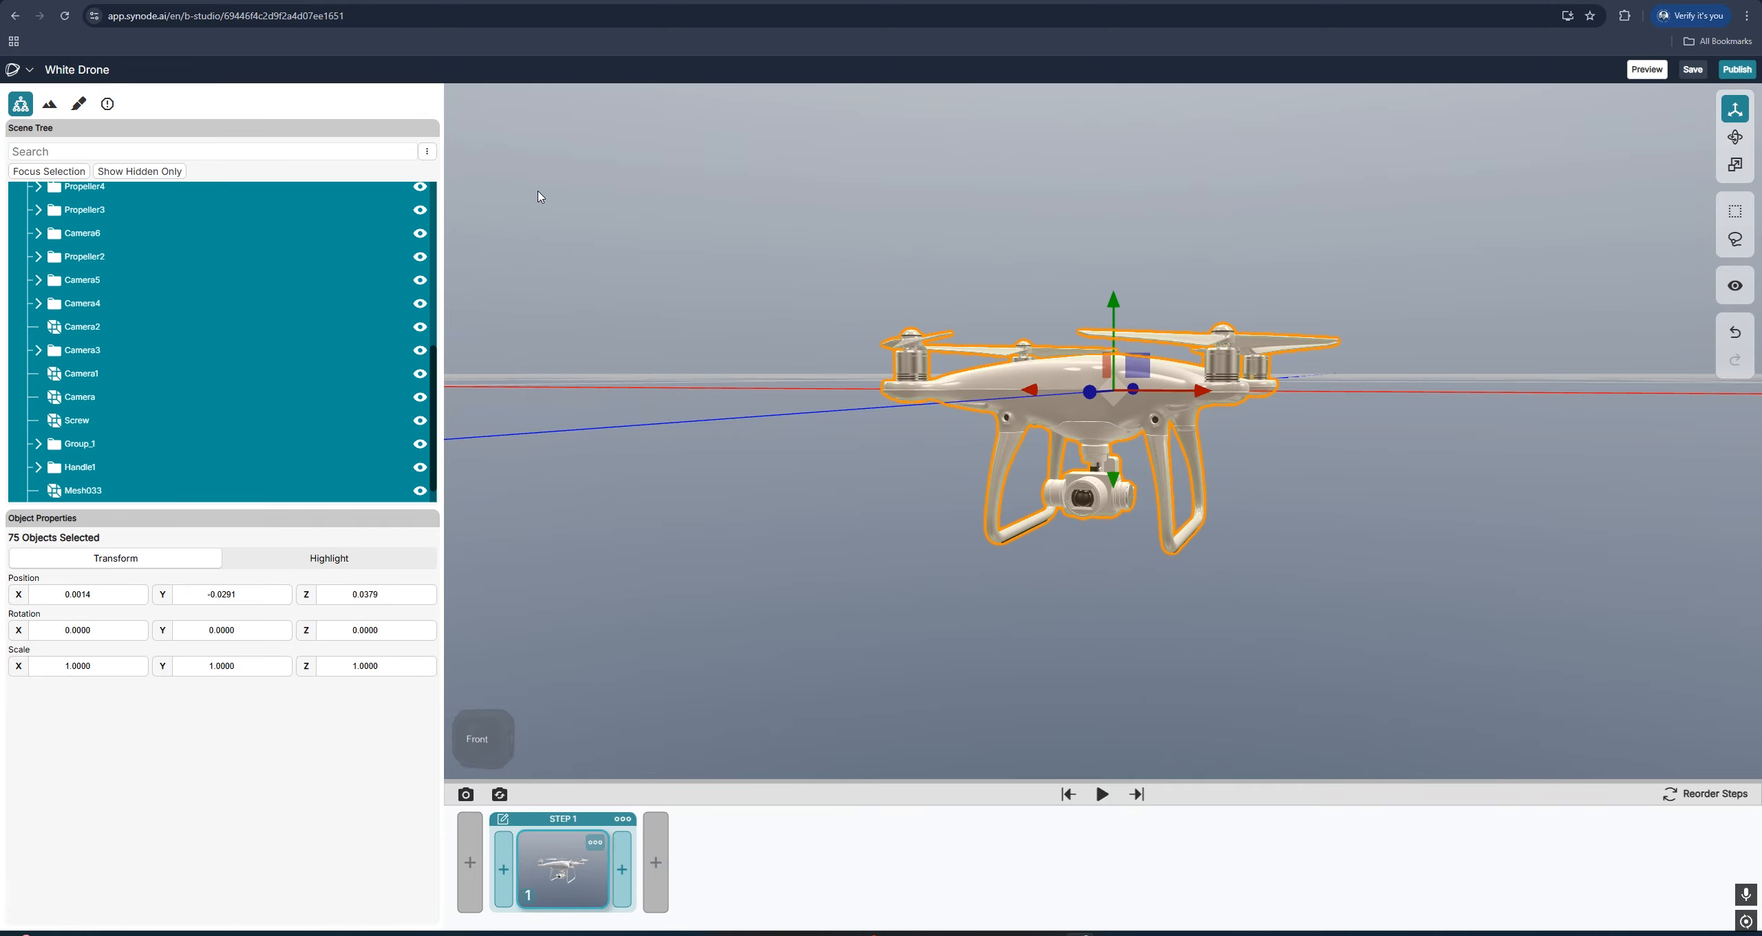
pyautogui.click(538, 198)
# - Save the arrangement with detached propellers and landing legs as the model's base pose
pyautogui.click(427, 151)
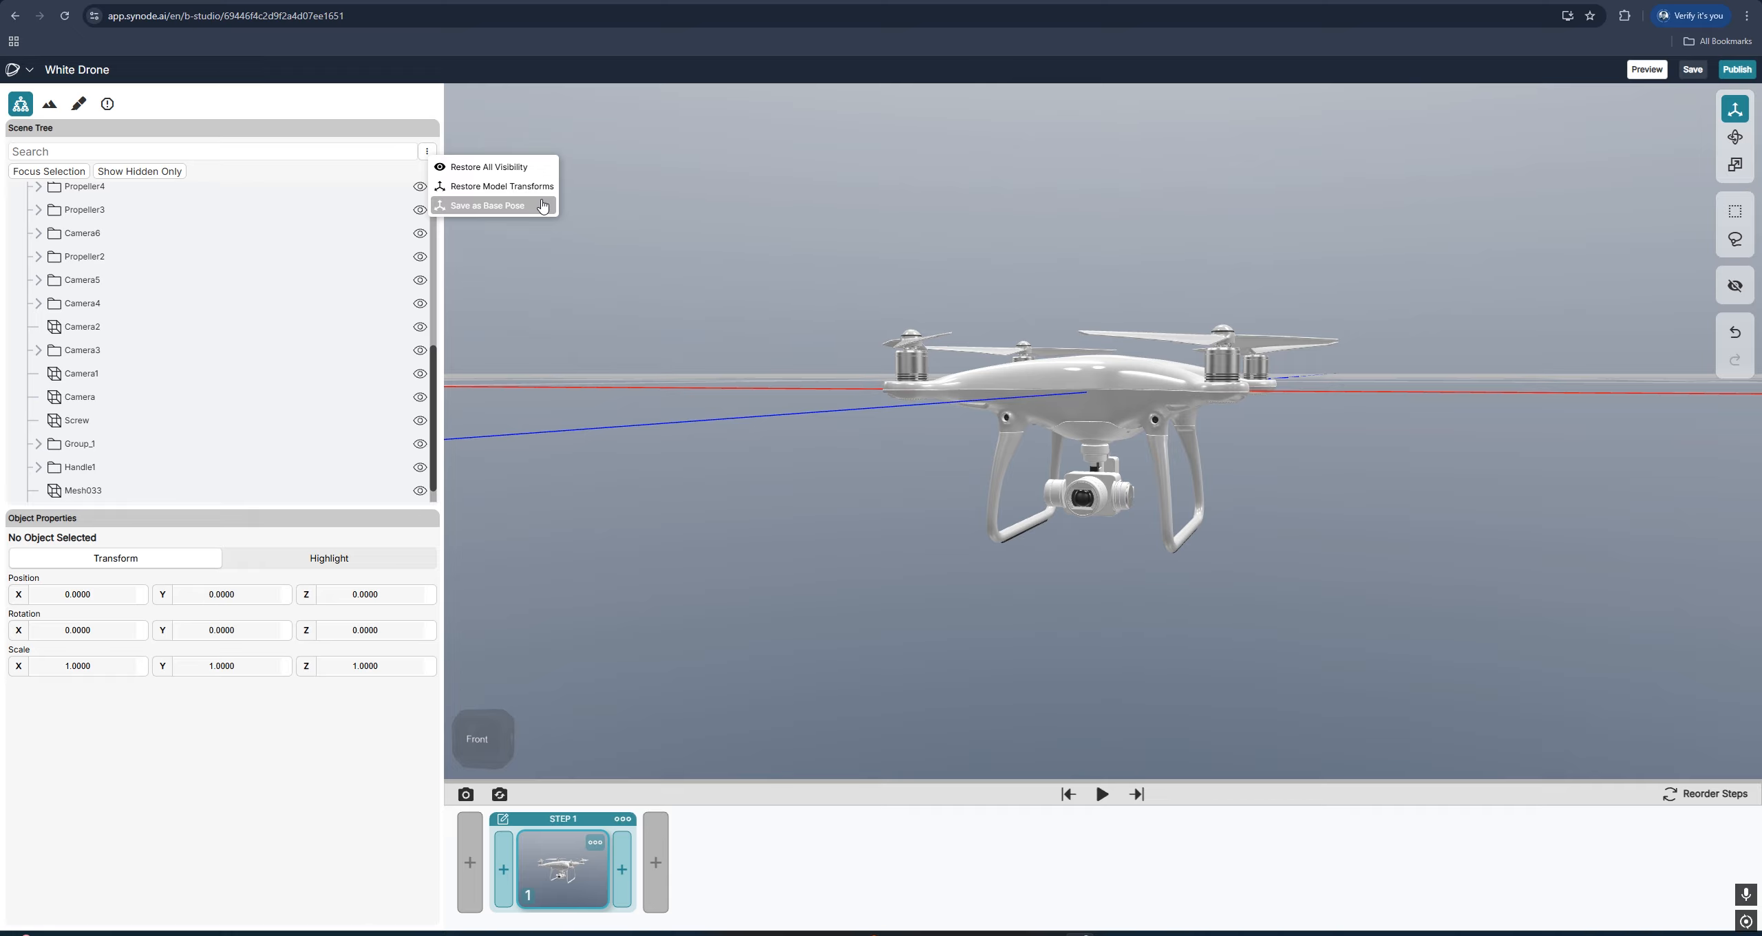
pyautogui.click(542, 206)
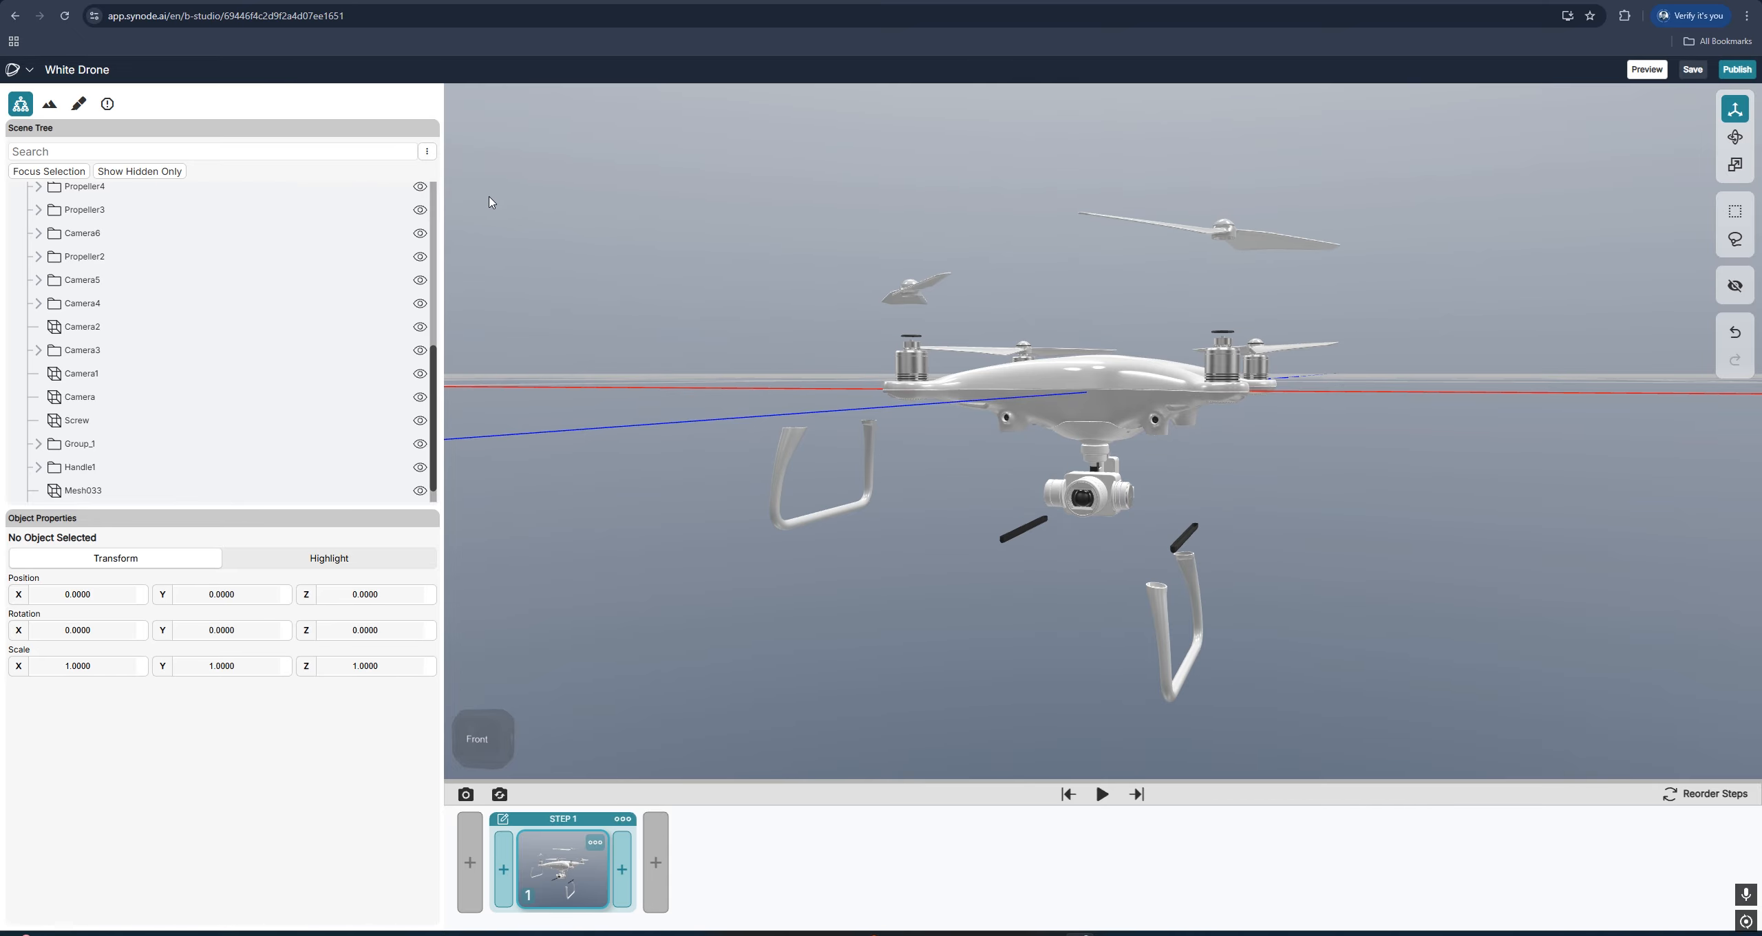
pyautogui.click(427, 151)
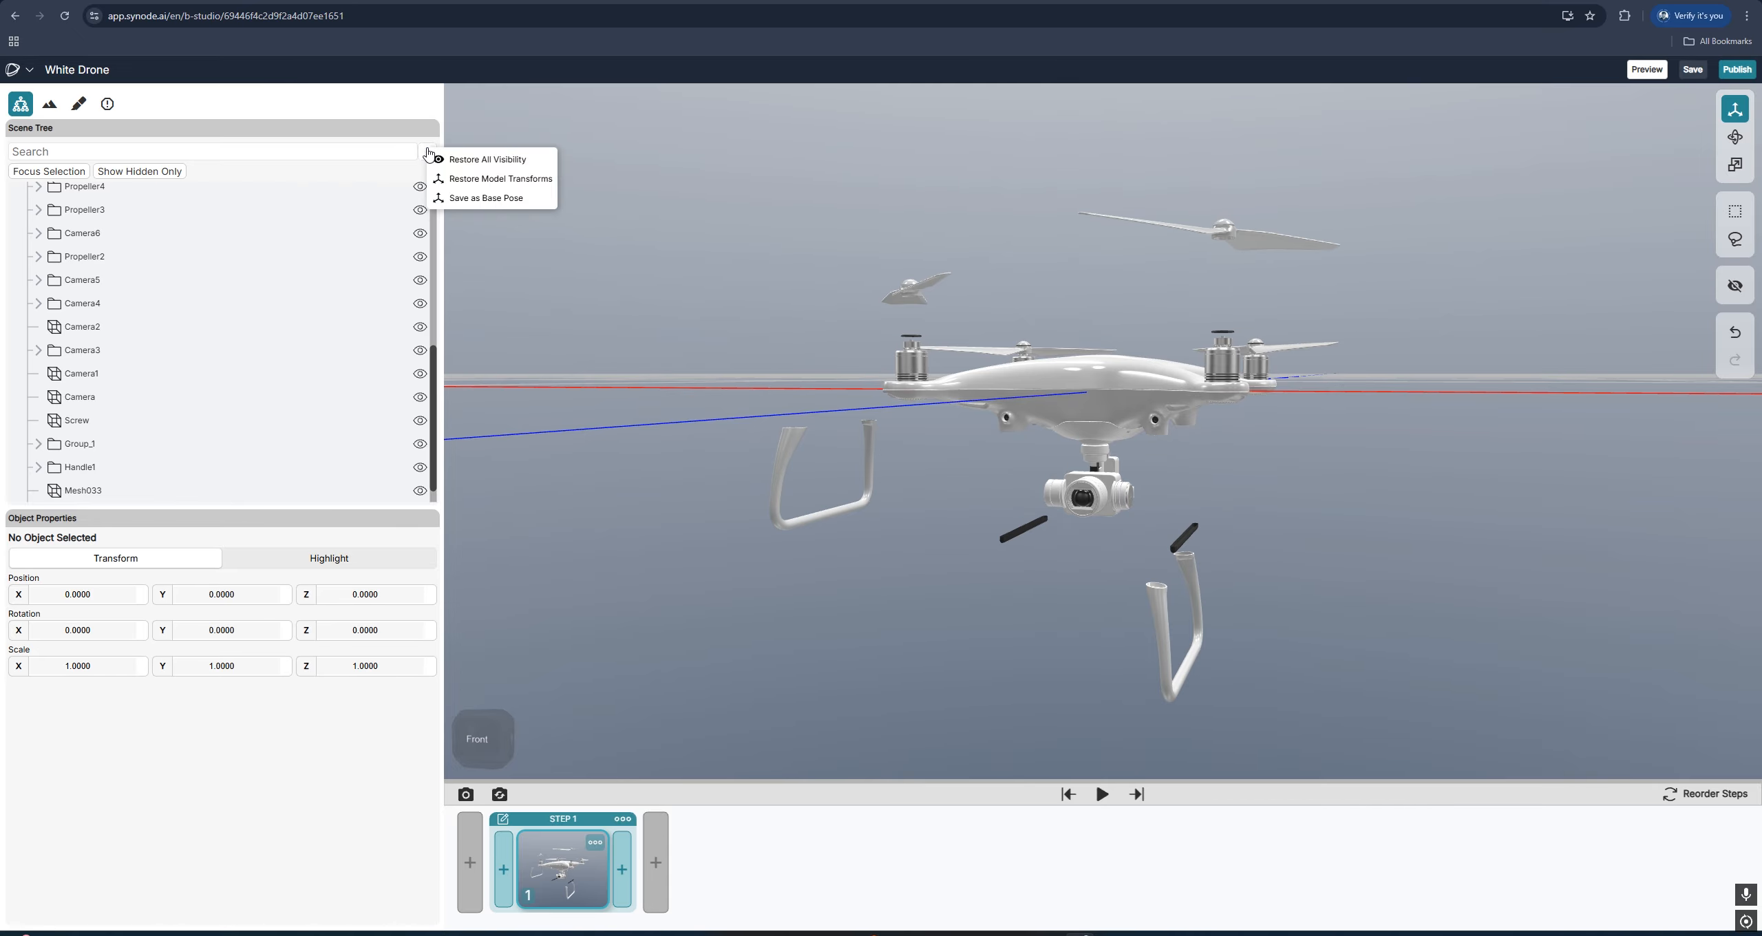
pyautogui.click(493, 200)
# - Move the landing leg Mesh032_1 to an X position of about -44.92 and Mesh033 to about 0.3411
pyautogui.click(848, 473)
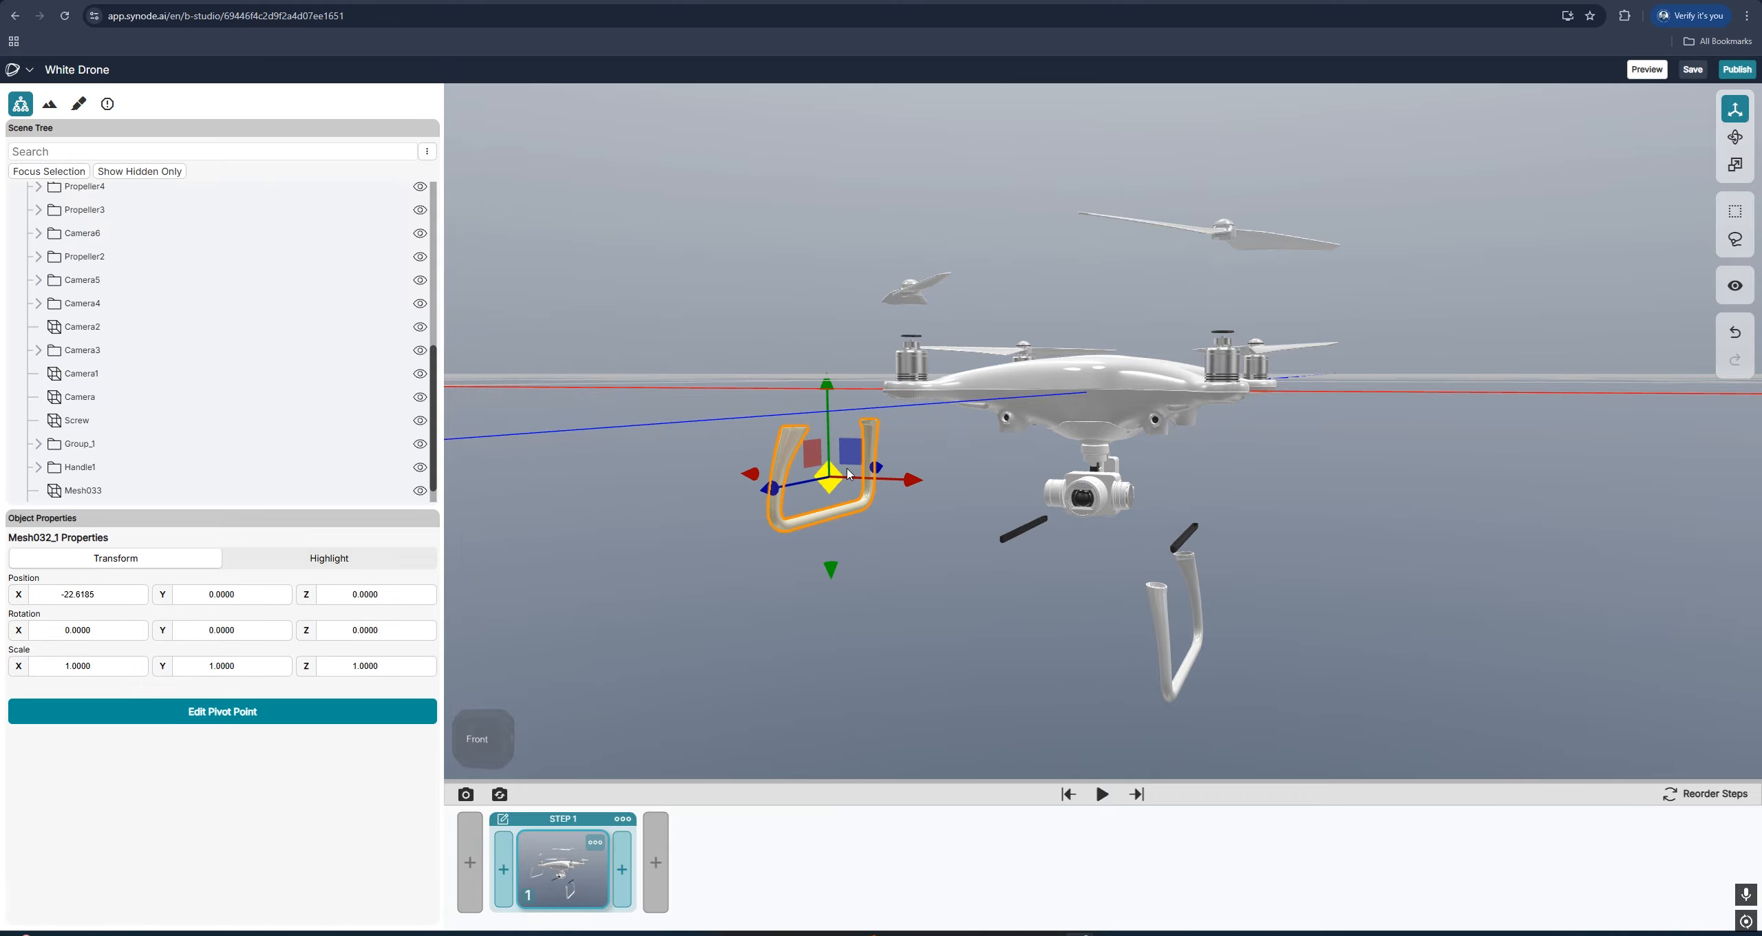
pyautogui.moveTo(848, 474); pyautogui.dragTo(674, 473)
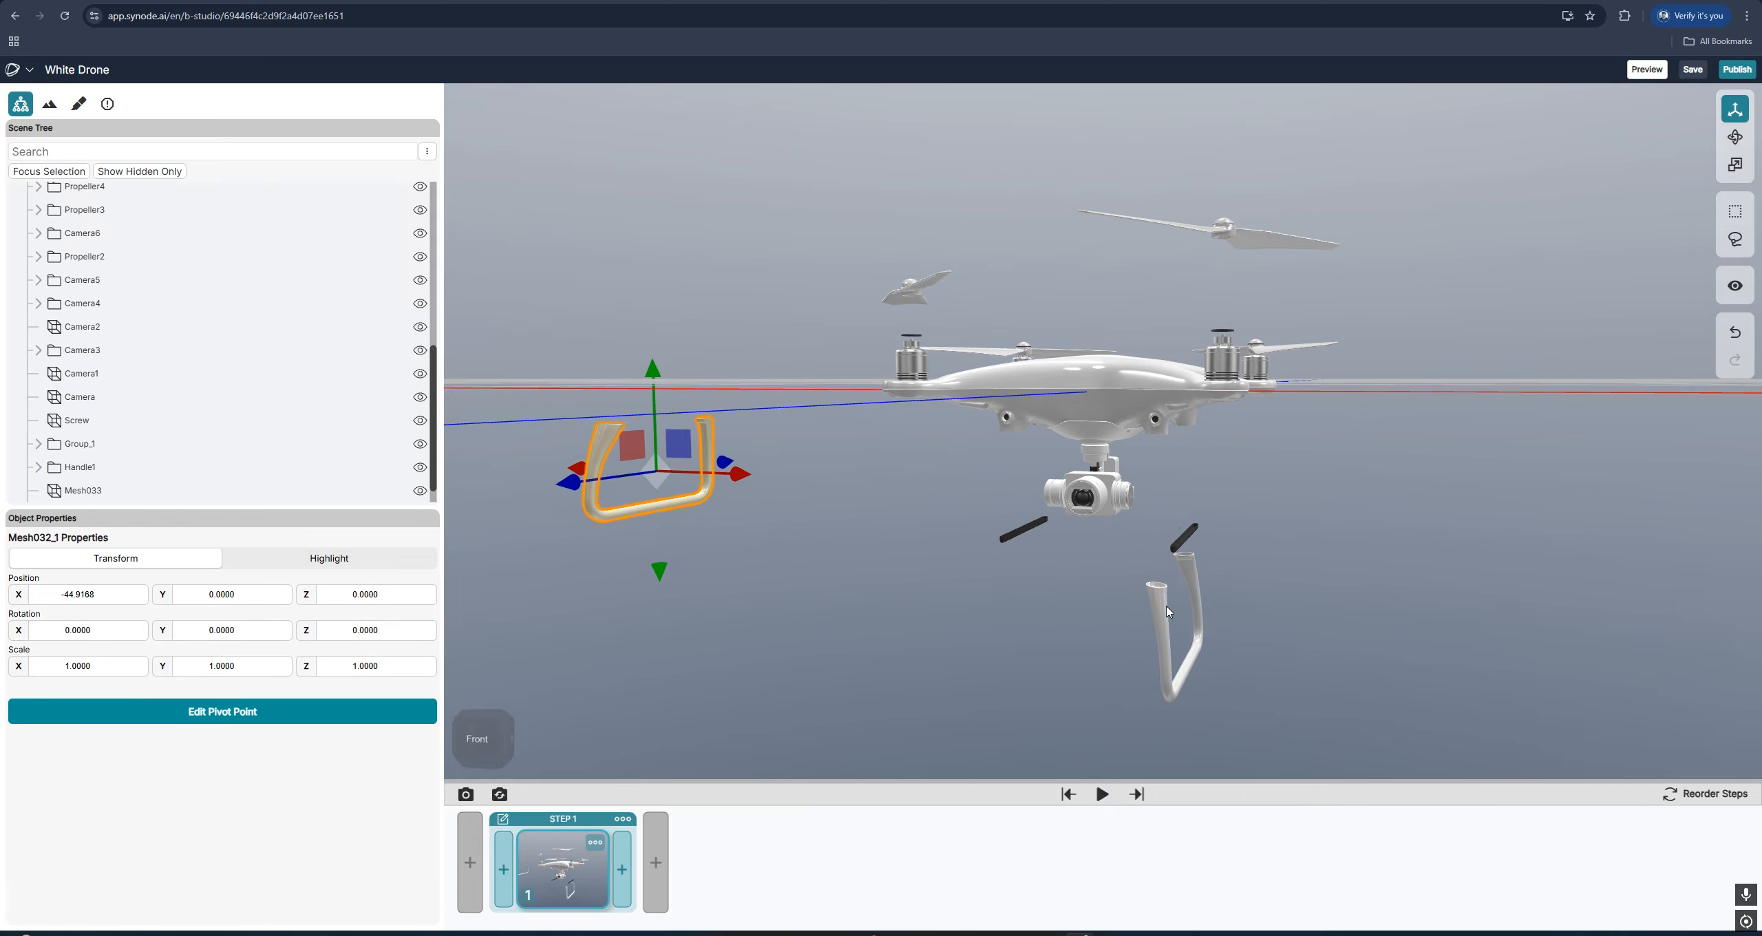
pyautogui.click(1167, 612)
pyautogui.moveTo(1232, 622); pyautogui.dragTo(1538, 634)
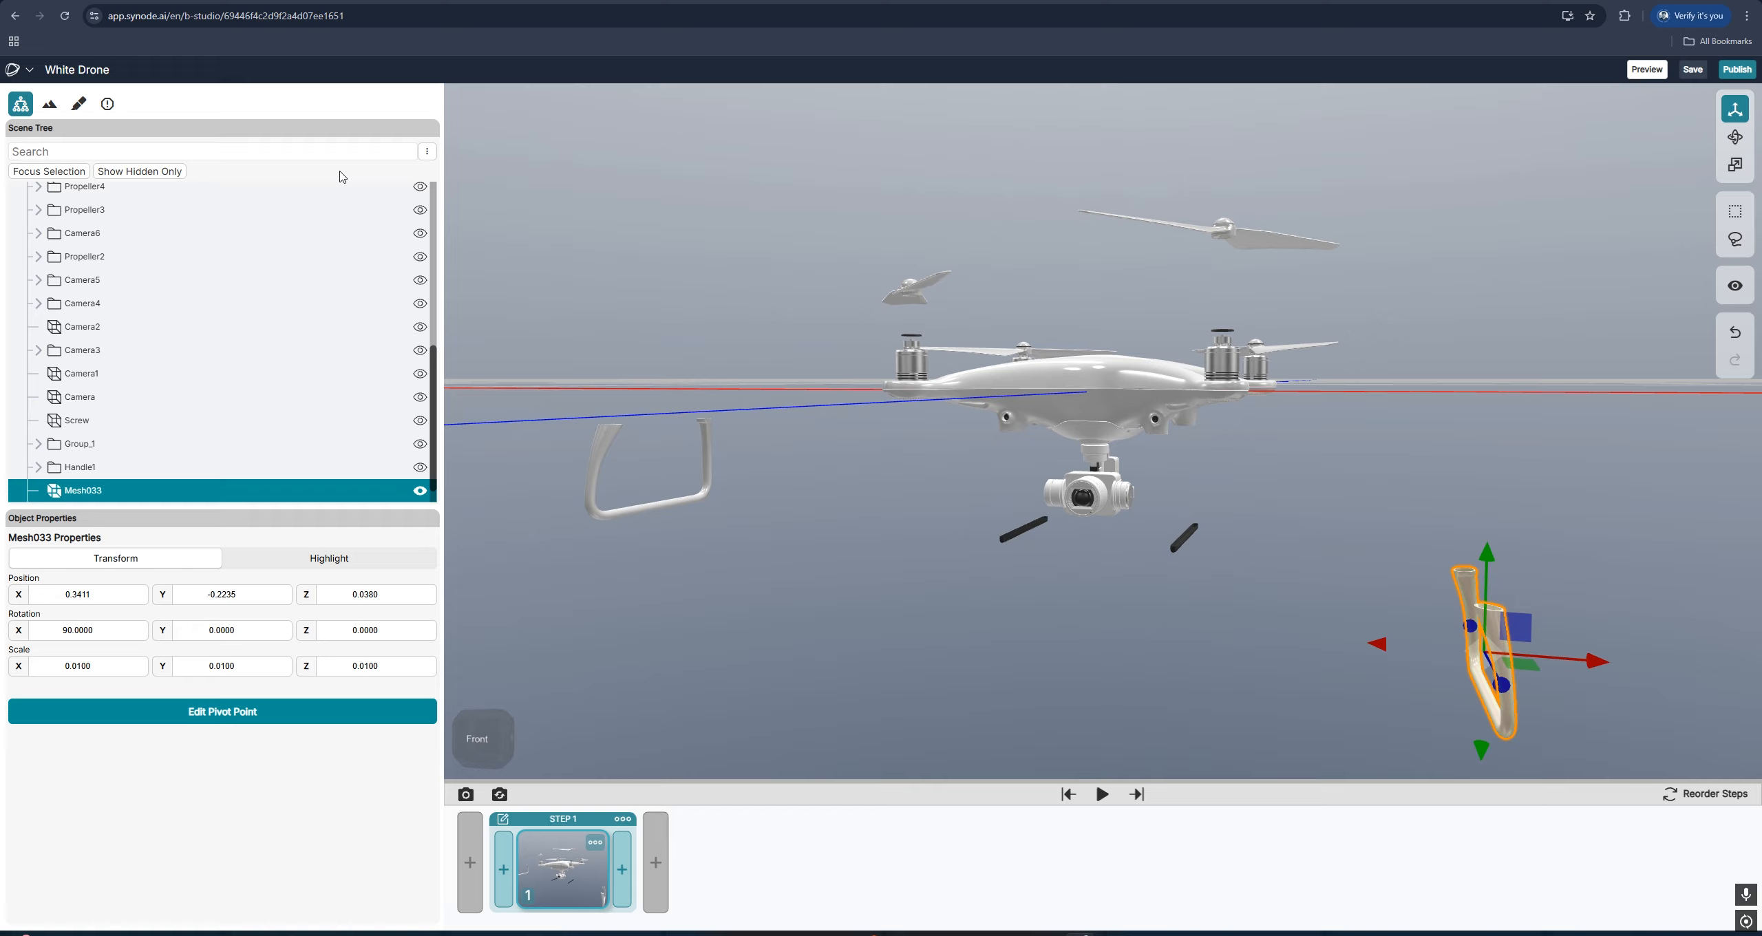
# - Restore the model transforms to return all parts to the saved base pose
pyautogui.click(427, 151)
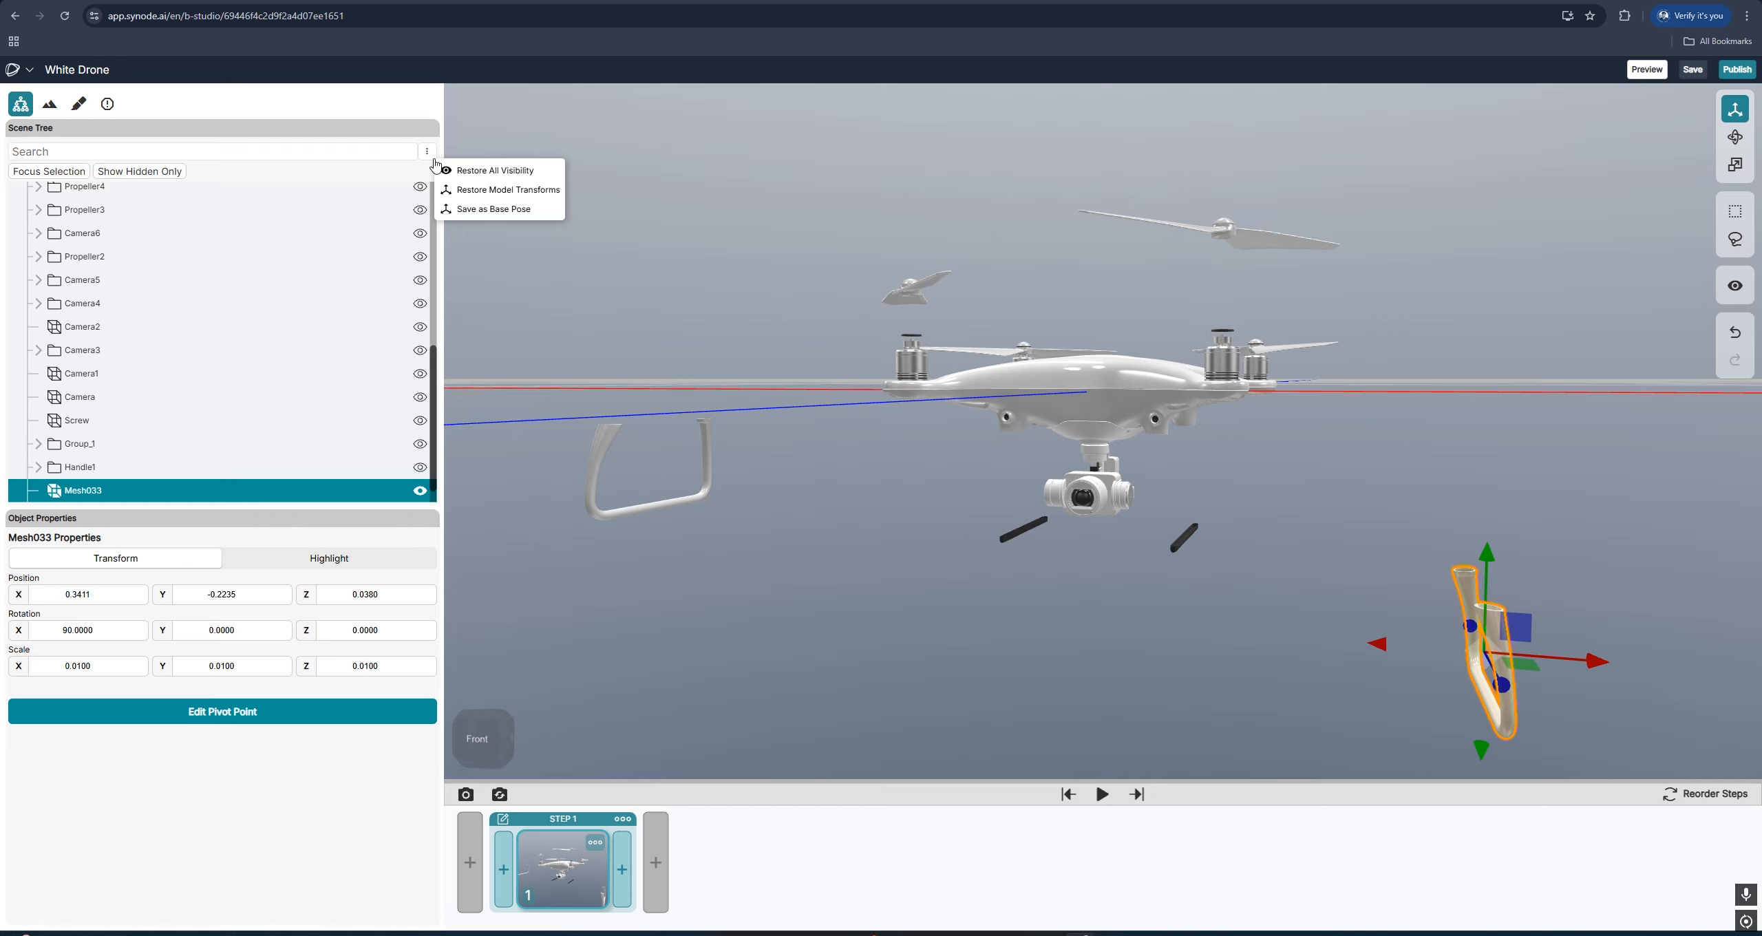
pyautogui.click(491, 190)
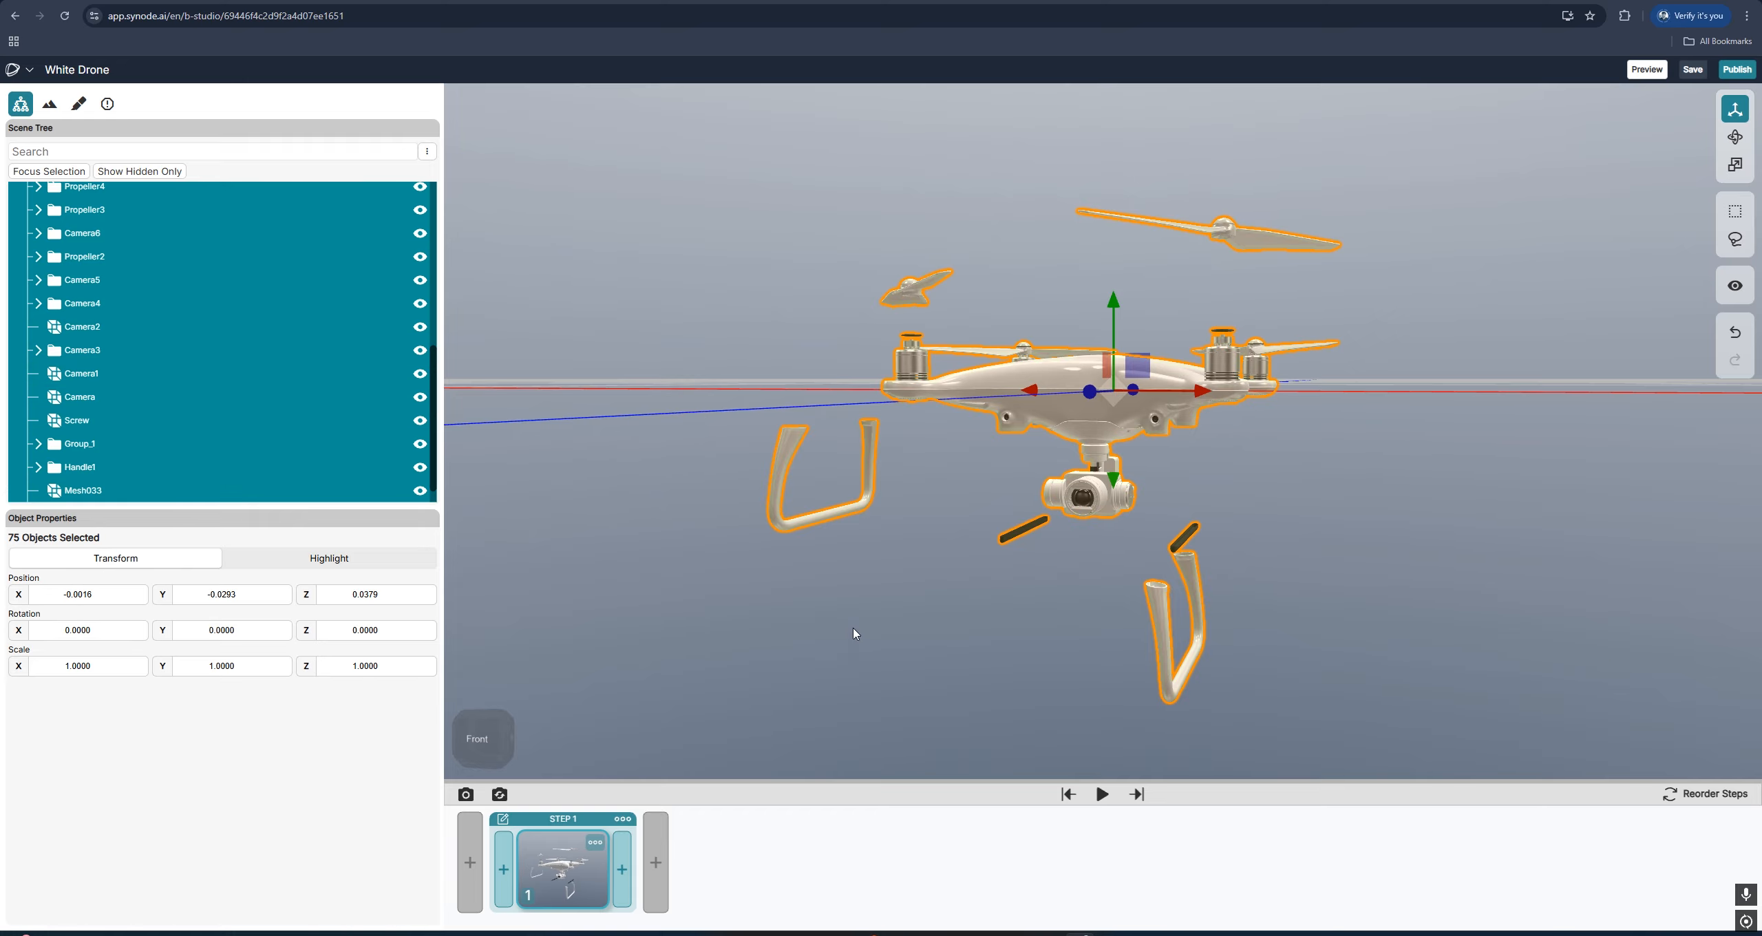